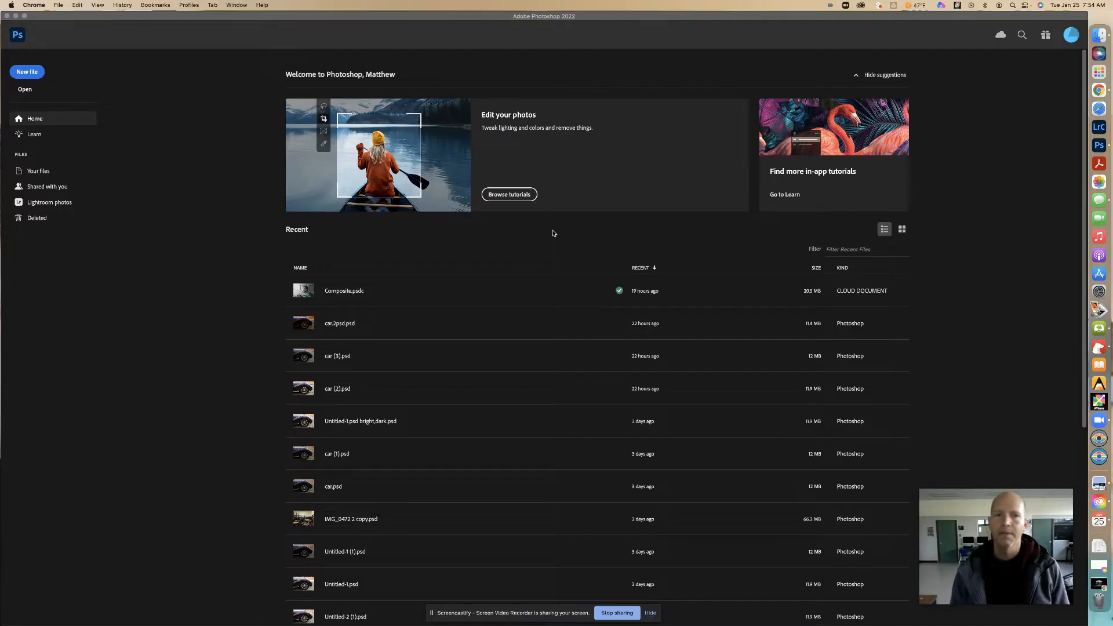
- Open the hands-on tutorials from the Home screen and filter them to the Beginner skill level
{"action": "left_click", "coordinate": [515, 197]}
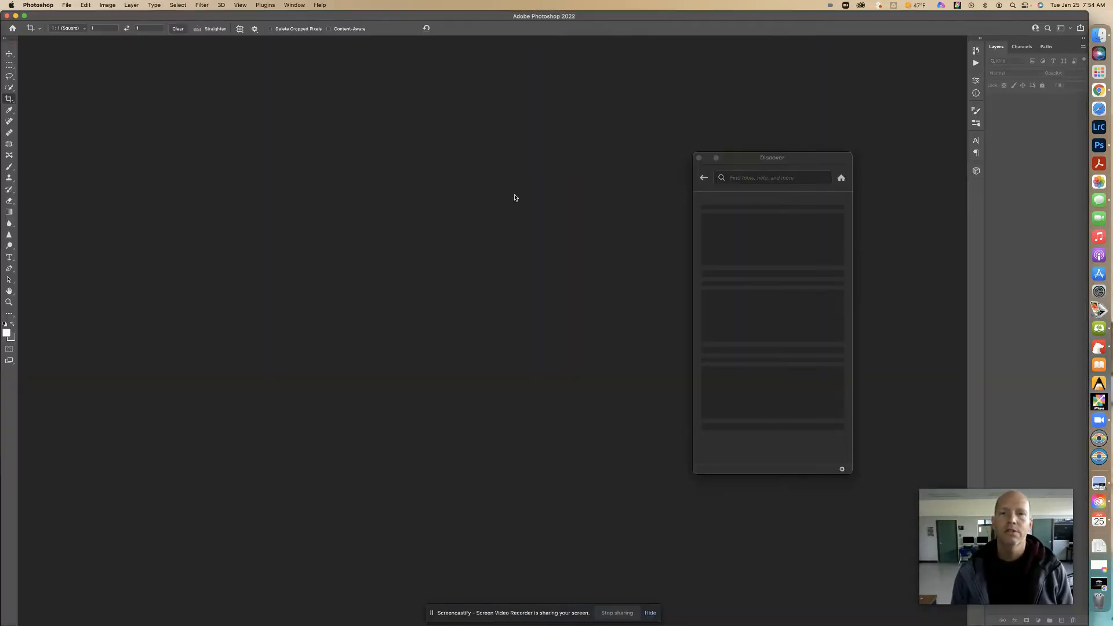
{"action": "left_click", "coordinate": [723, 251]}
{"action": "left_click", "coordinate": [732, 271]}
{"action": "left_click", "coordinate": [823, 251]}
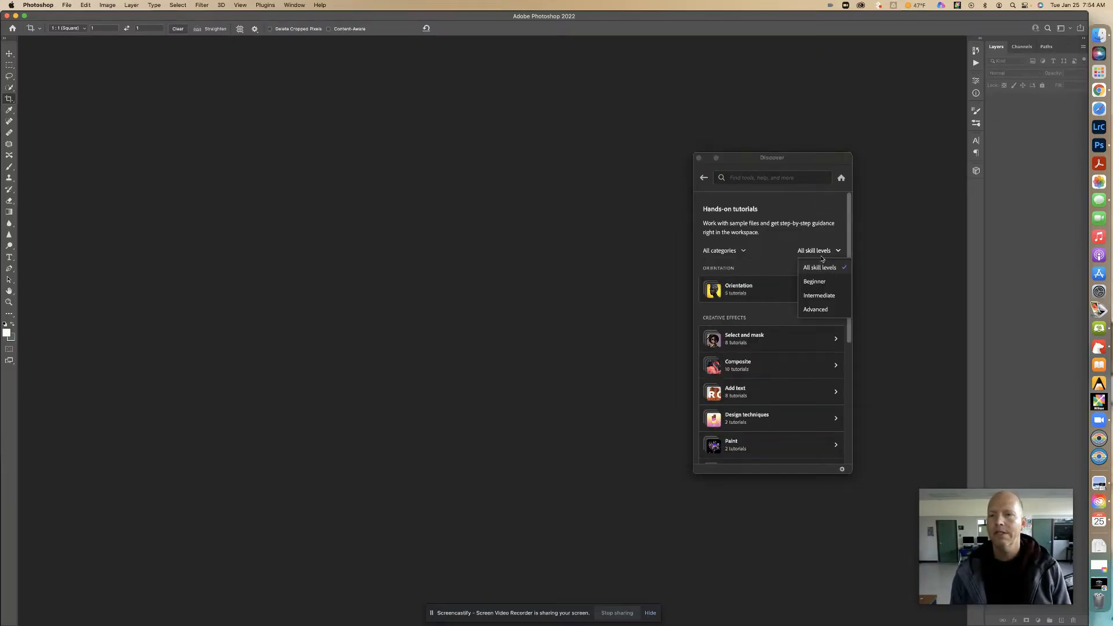
{"action": "left_click", "coordinate": [812, 281]}
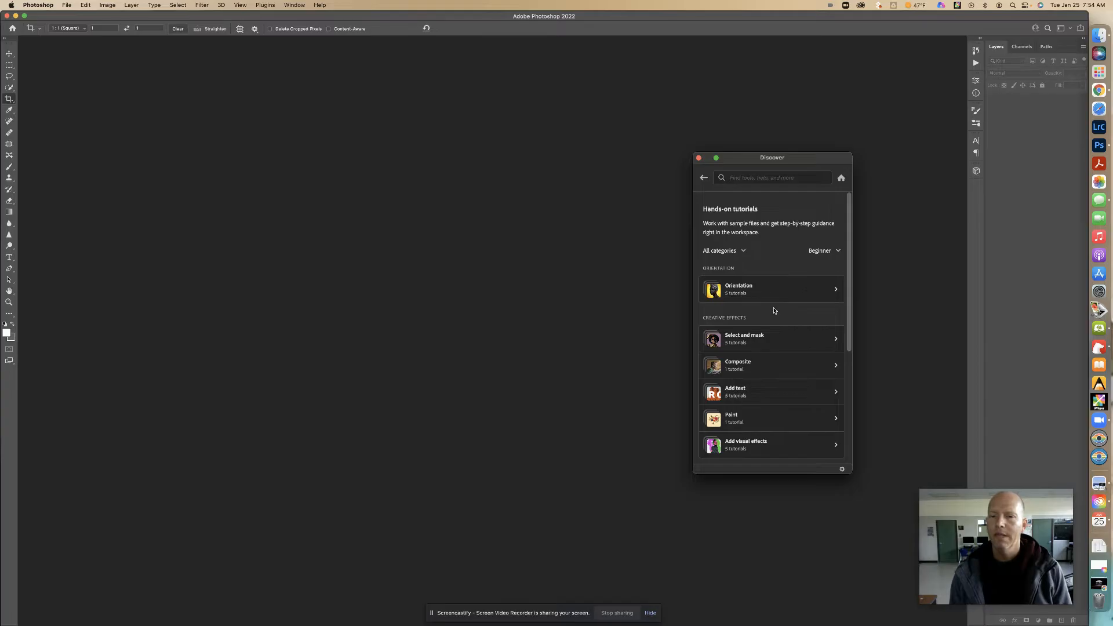
- Start the "Create a double color exposure glitch effect" tutorial from the Add visual effects category
{"action": "scroll", "coordinate": [774, 311], "scroll_direction": "down", "scroll_amount": 5}
{"action": "scroll", "coordinate": [774, 311], "scroll_direction": "down", "scroll_amount": 1}
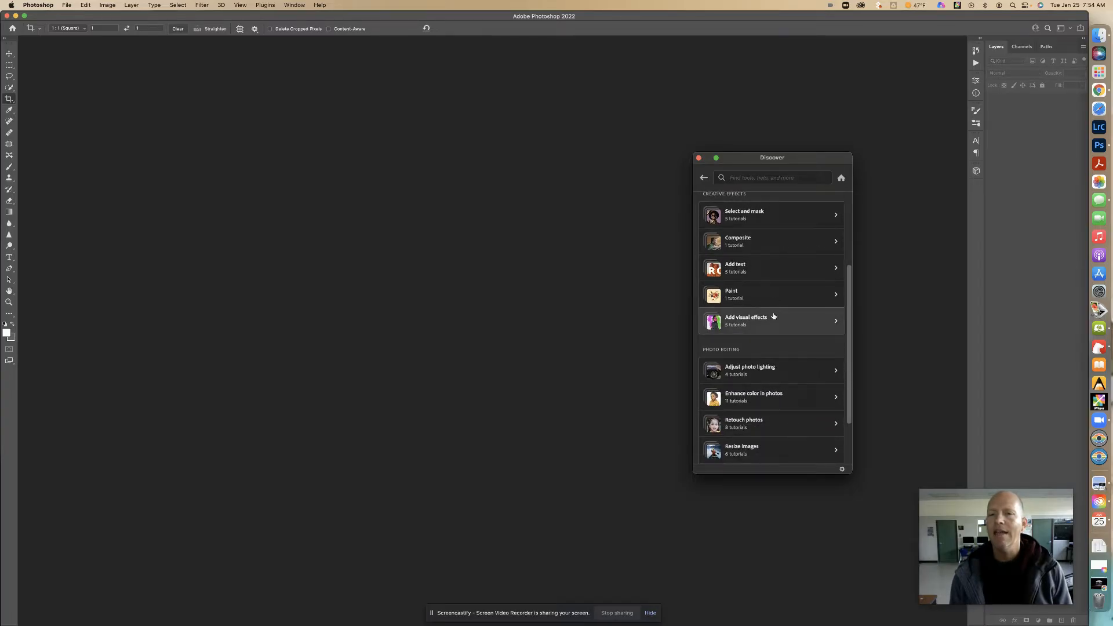
{"action": "left_click", "coordinate": [772, 324]}
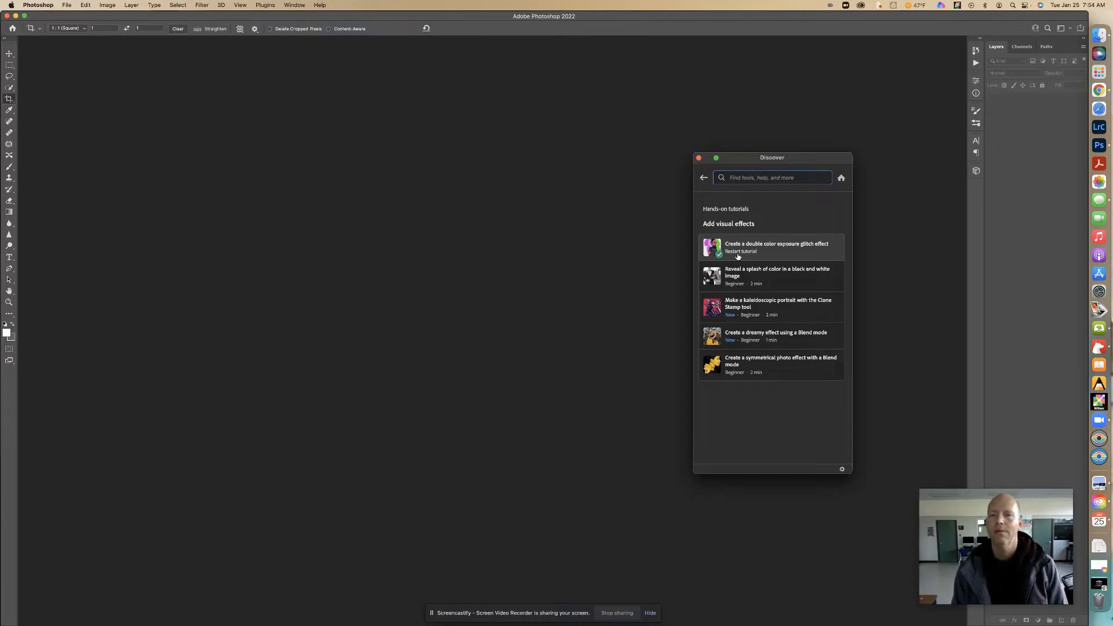
{"action": "left_click", "coordinate": [779, 255]}
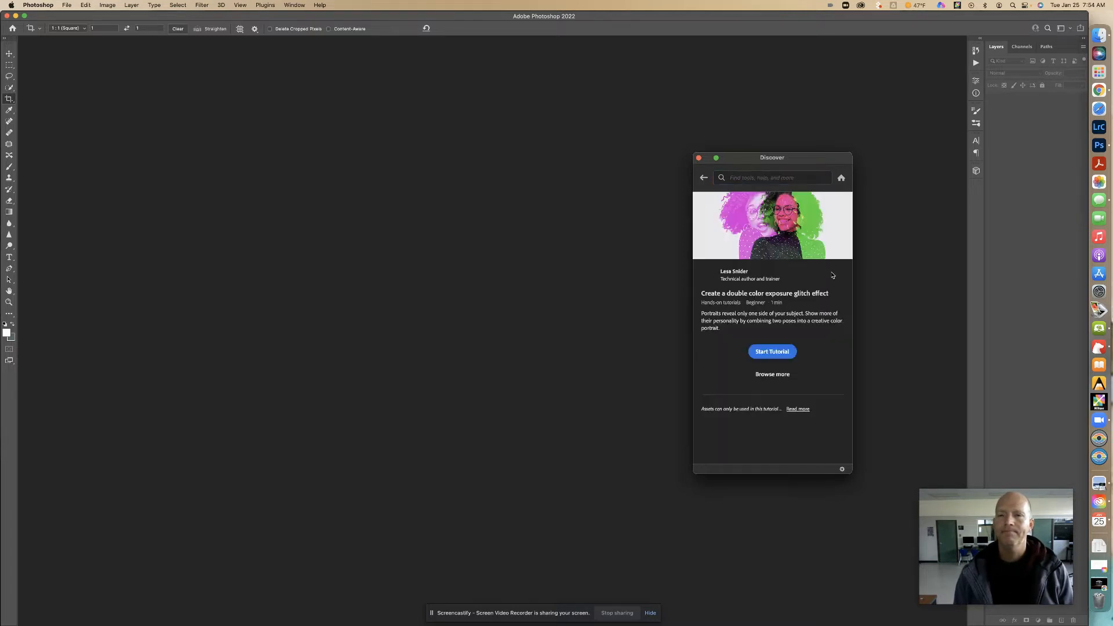
{"action": "left_click", "coordinate": [776, 355]}
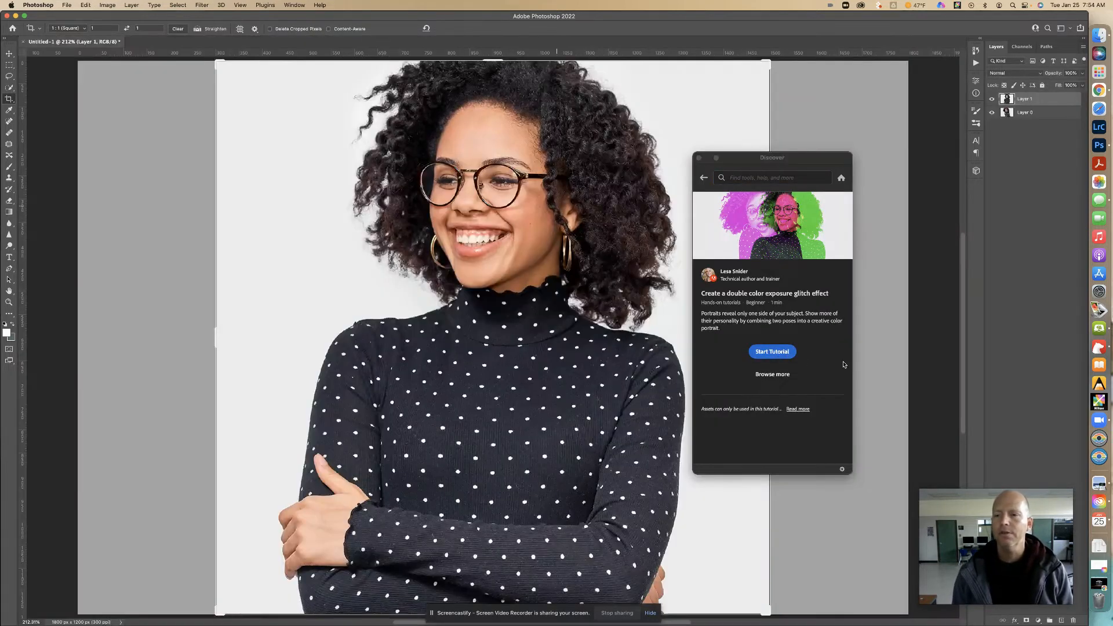
- Switch to the Move tool and reposition the Discover panel farther from the portrait
{"action": "left_click_drag", "start_coordinate": [967, 498], "coordinate": [852, 503]}
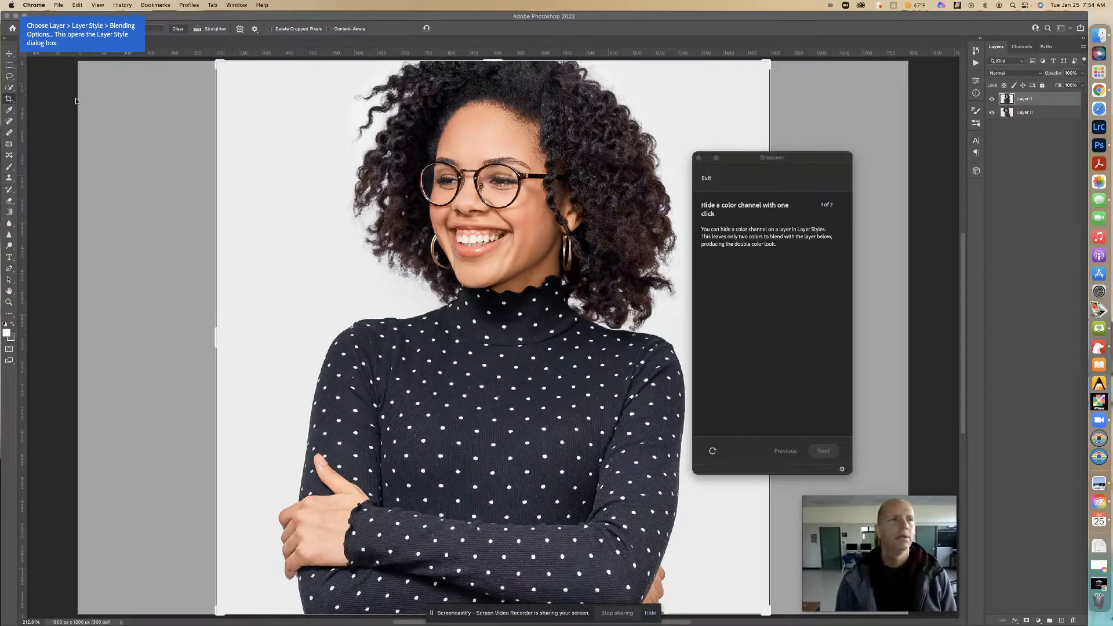
{"action": "left_click", "coordinate": [10, 54]}
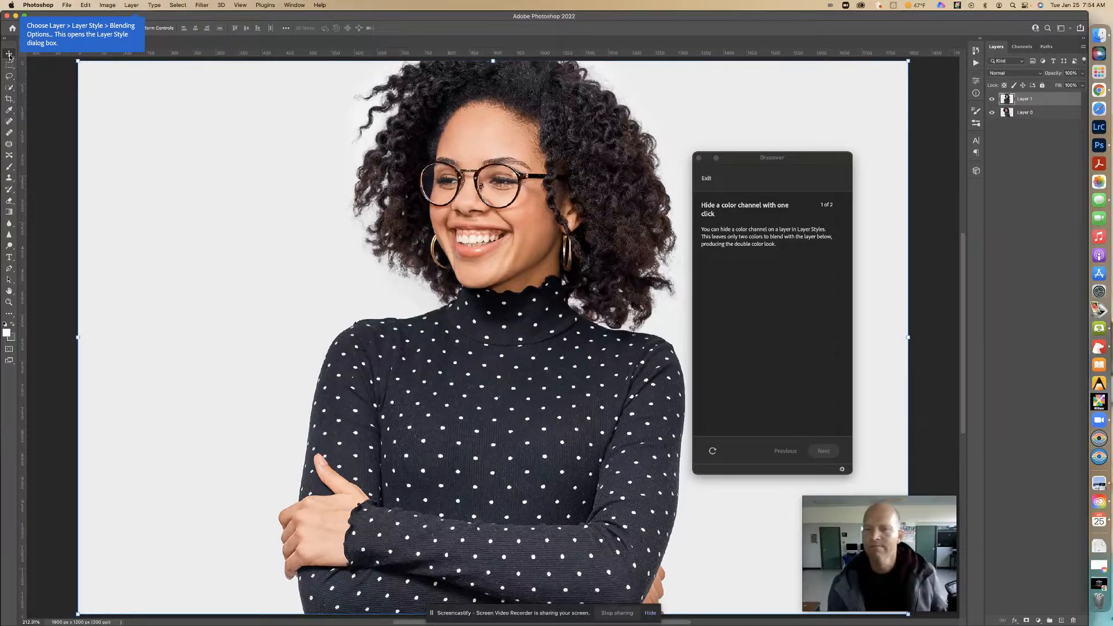
{"action": "left_click_drag", "start_coordinate": [800, 159], "coordinate": [868, 146]}
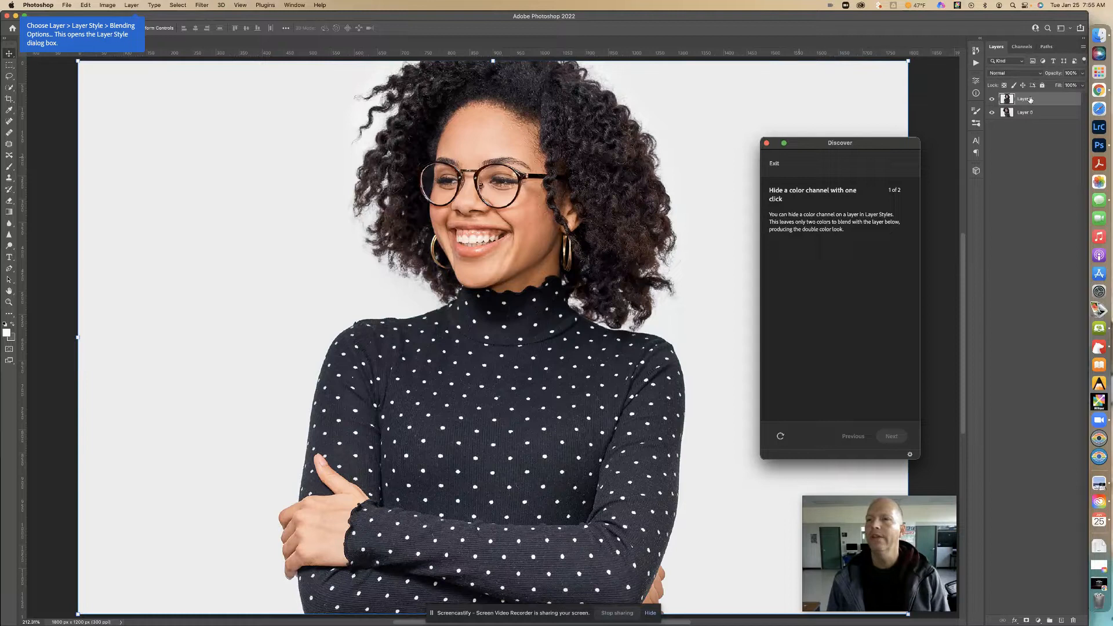
- Hide and show Layer 1 repeatedly to compare the two portrait poses
{"action": "left_click", "coordinate": [993, 100]}
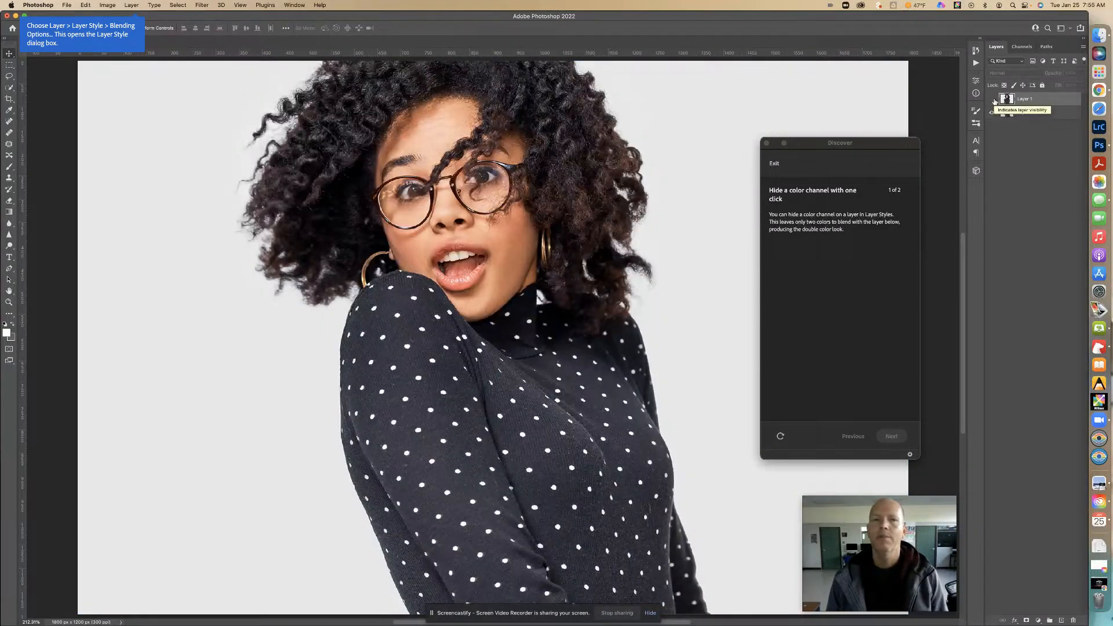
{"action": "left_click", "coordinate": [992, 100]}
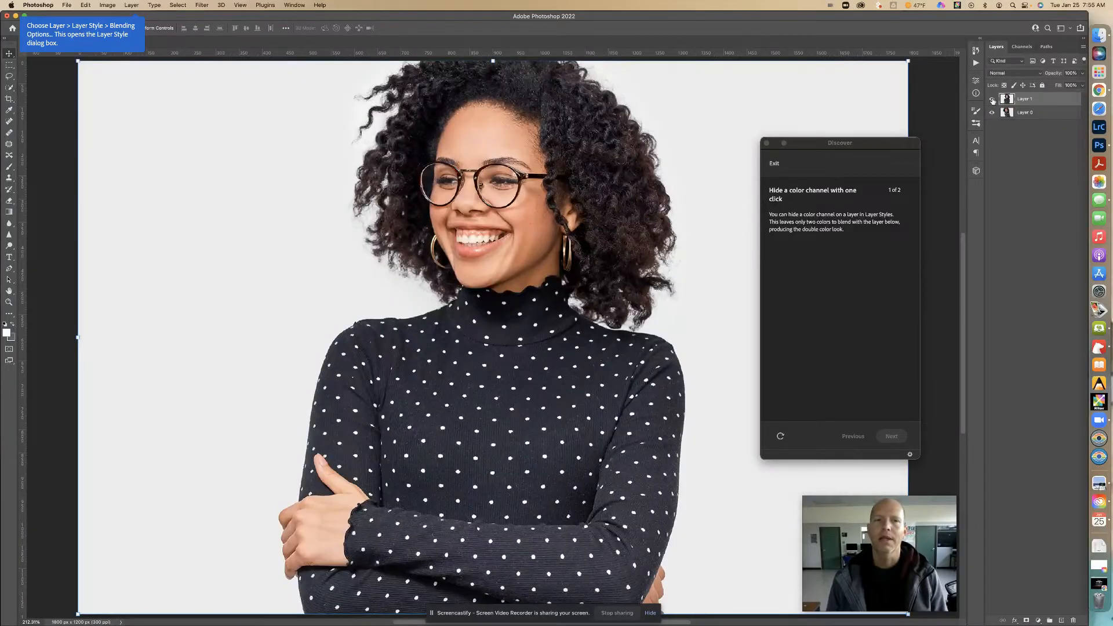
{"action": "left_click", "coordinate": [992, 99]}
{"action": "left_click", "coordinate": [993, 99]}
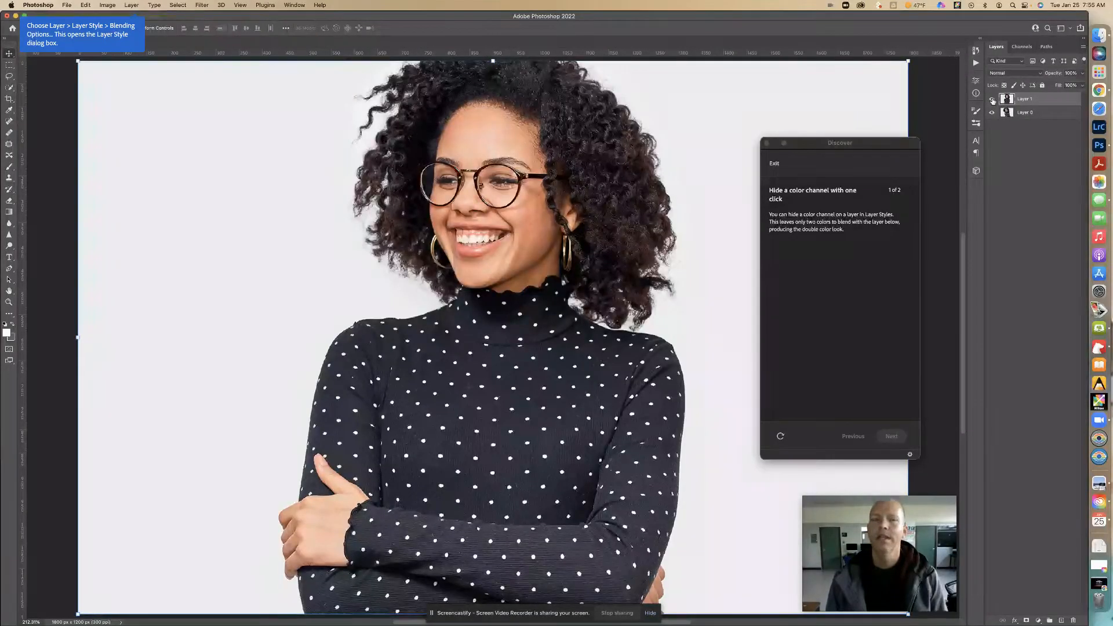
{"action": "left_click", "coordinate": [67, 5]}
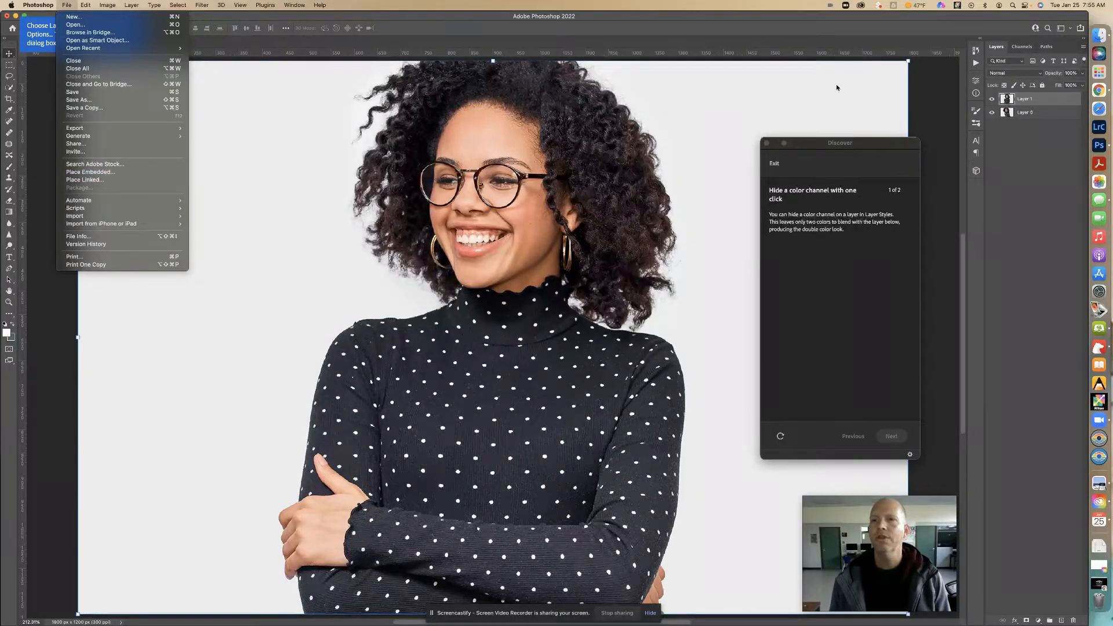
{"action": "left_click", "coordinate": [494, 21]}
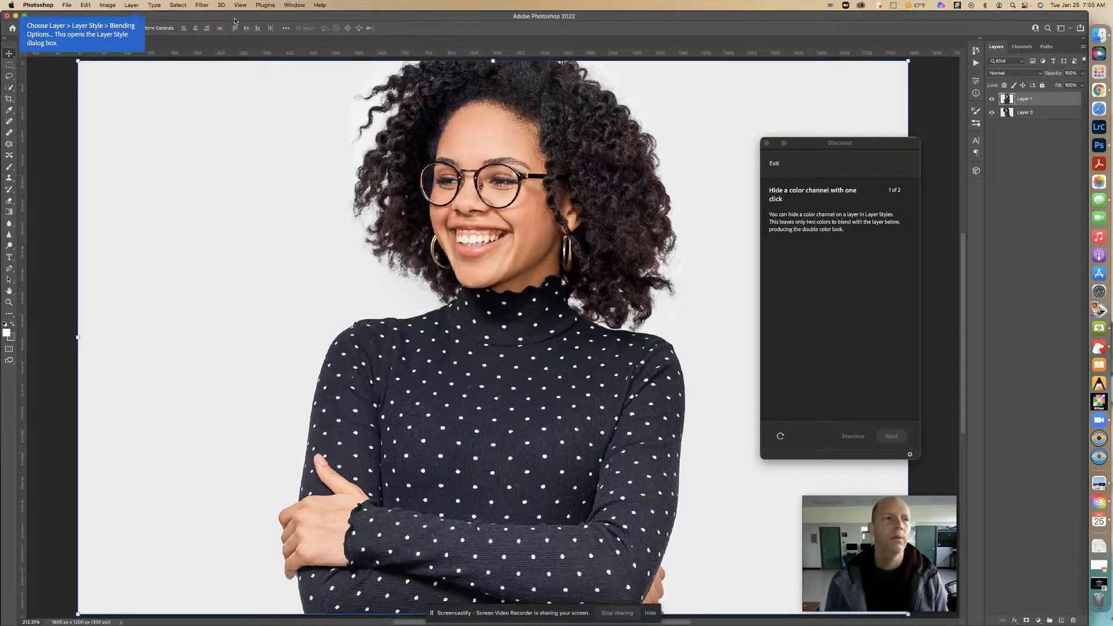
- Open Layer 1's Blending Options, turn off the green channel, and compare the image with the preview off and on
{"action": "left_click", "coordinate": [132, 5]}
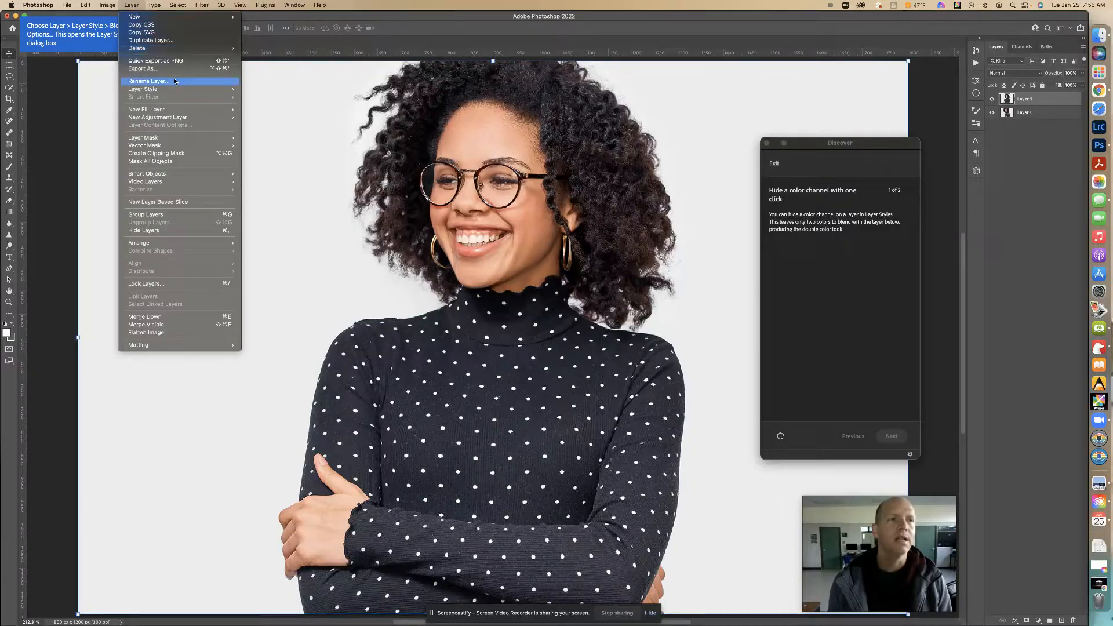
{"action": "mouse_move", "coordinate": [188, 92]}
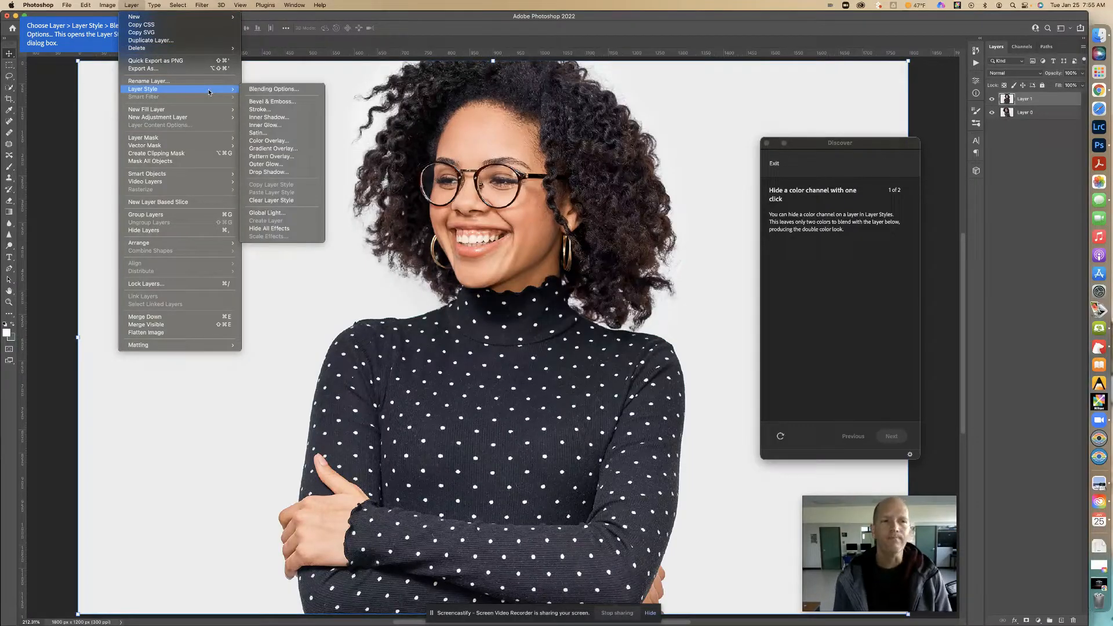
{"action": "left_click", "coordinate": [311, 89]}
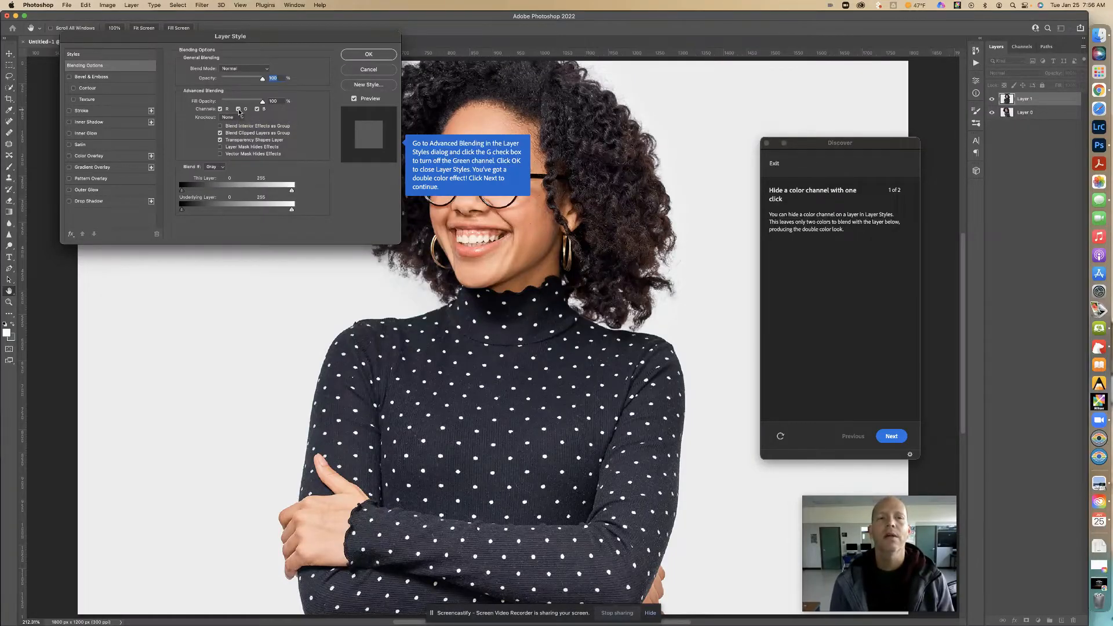
{"action": "left_click", "coordinate": [238, 109]}
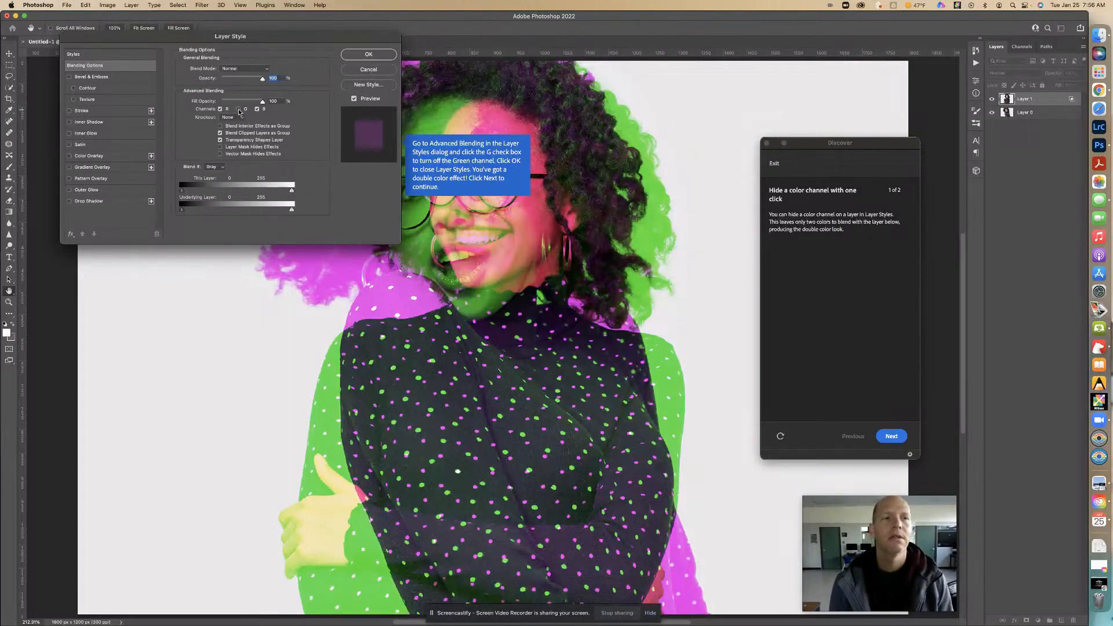
{"action": "left_click", "coordinate": [355, 99]}
{"action": "left_click", "coordinate": [354, 100]}
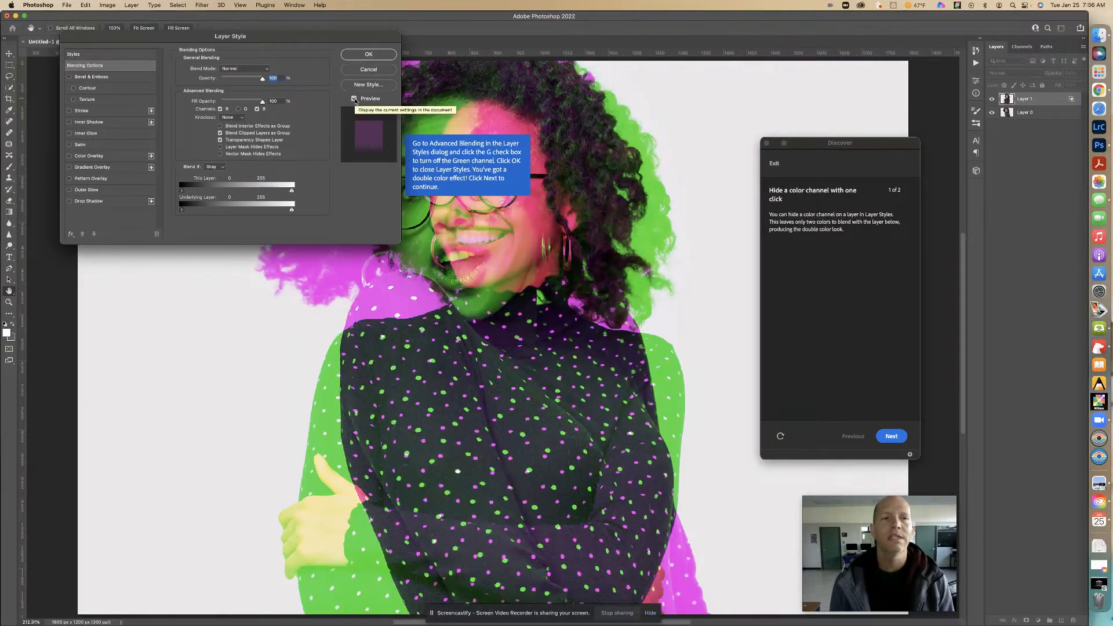
- Try switching Layer 1's green, blue and red channels off in turn, restoring each one
{"action": "left_click", "coordinate": [238, 109]}
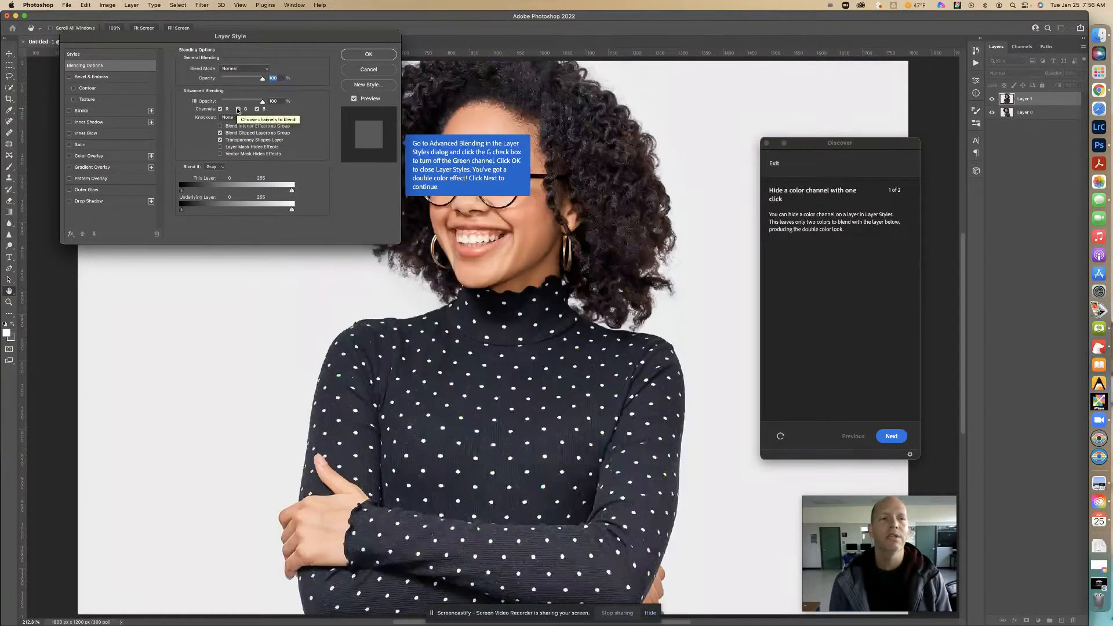
{"action": "left_click", "coordinate": [238, 110]}
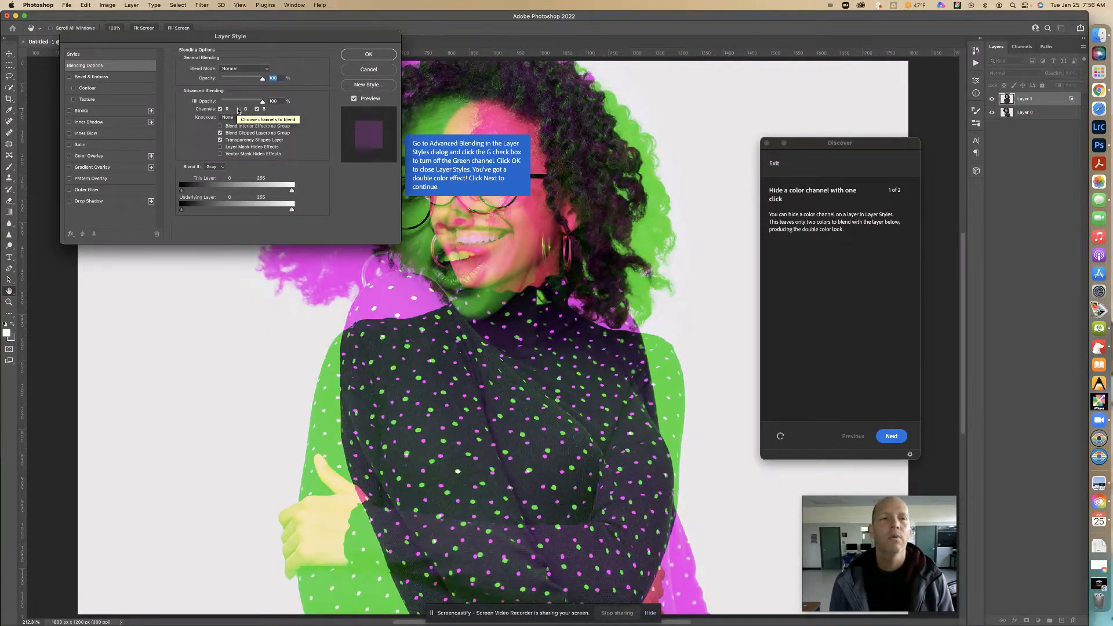
{"action": "left_click", "coordinate": [238, 110]}
{"action": "left_click", "coordinate": [258, 109]}
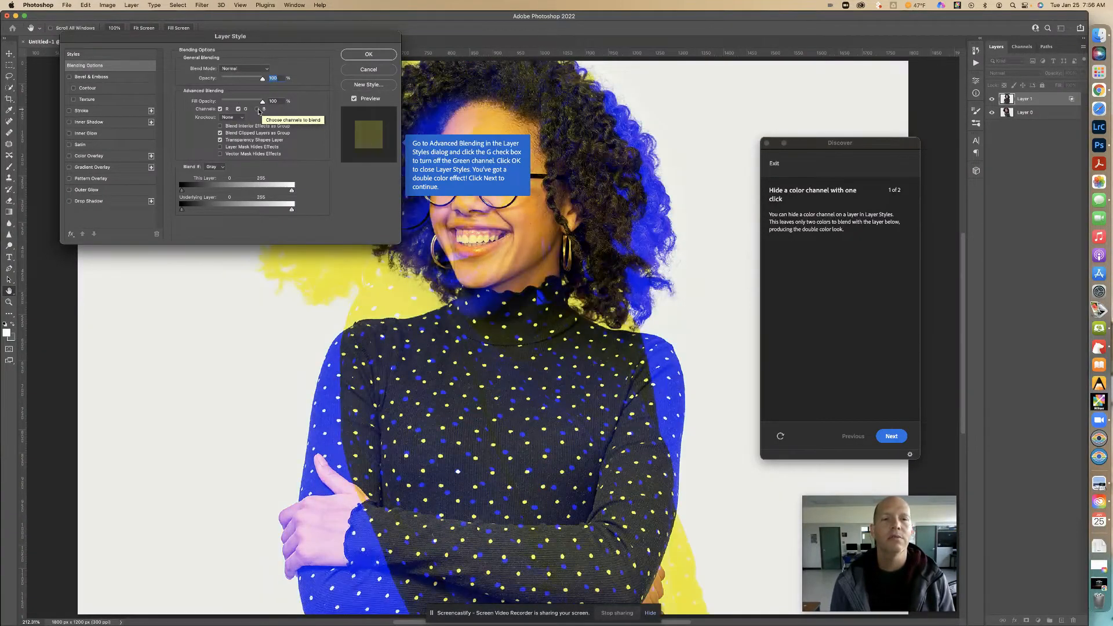
{"action": "left_click", "coordinate": [257, 109]}
{"action": "left_click", "coordinate": [220, 109]}
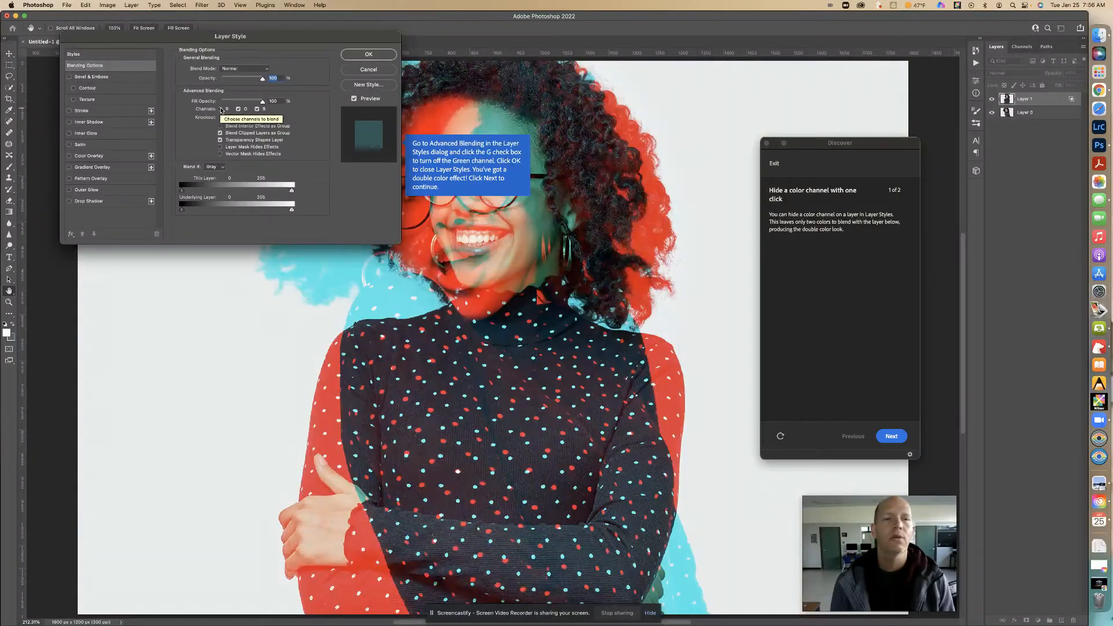
{"action": "left_click", "coordinate": [220, 109]}
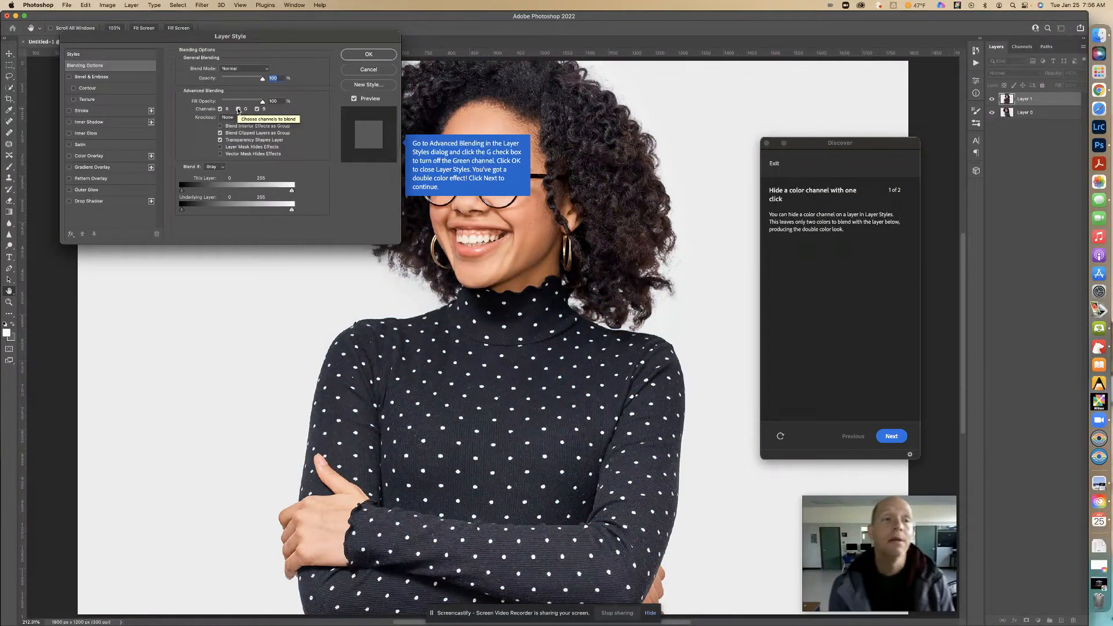
- Turn off Layer 1's green channel, apply the layer style, and advance the tutorial to the "Fine-tune the look" stage
{"action": "left_click", "coordinate": [238, 110]}
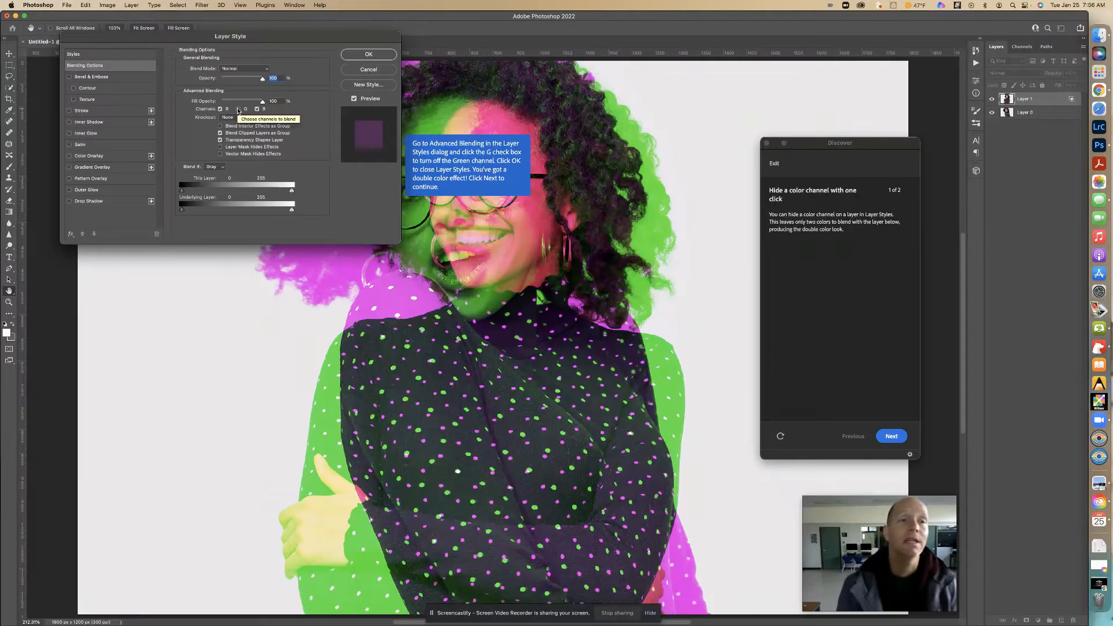
{"action": "left_click", "coordinate": [371, 54]}
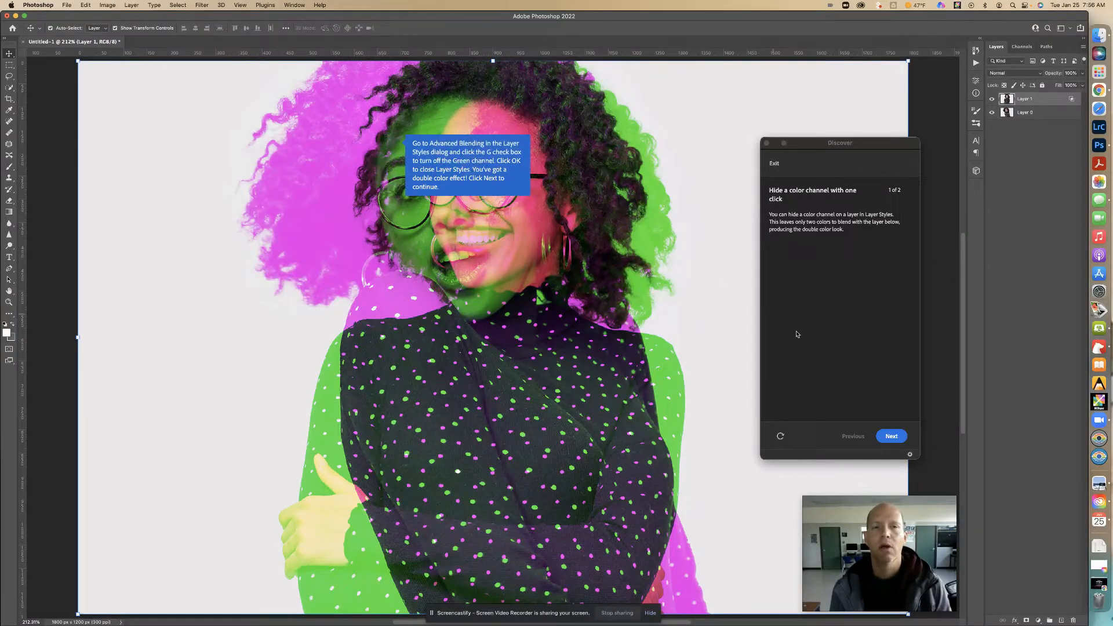
{"action": "left_click", "coordinate": [892, 436]}
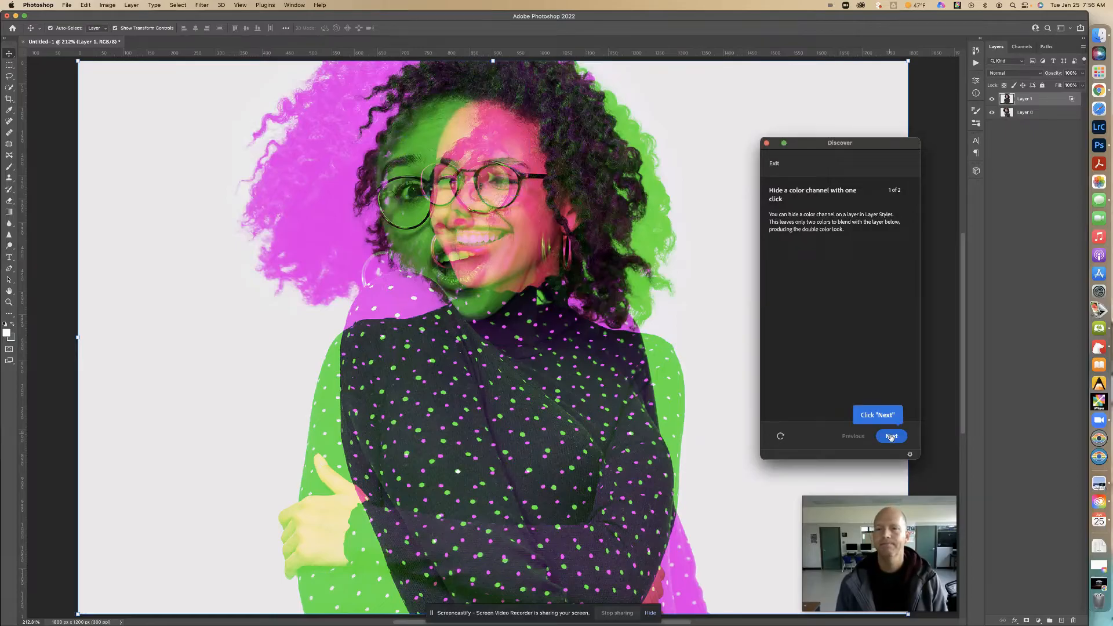
{"action": "left_click", "coordinate": [892, 437]}
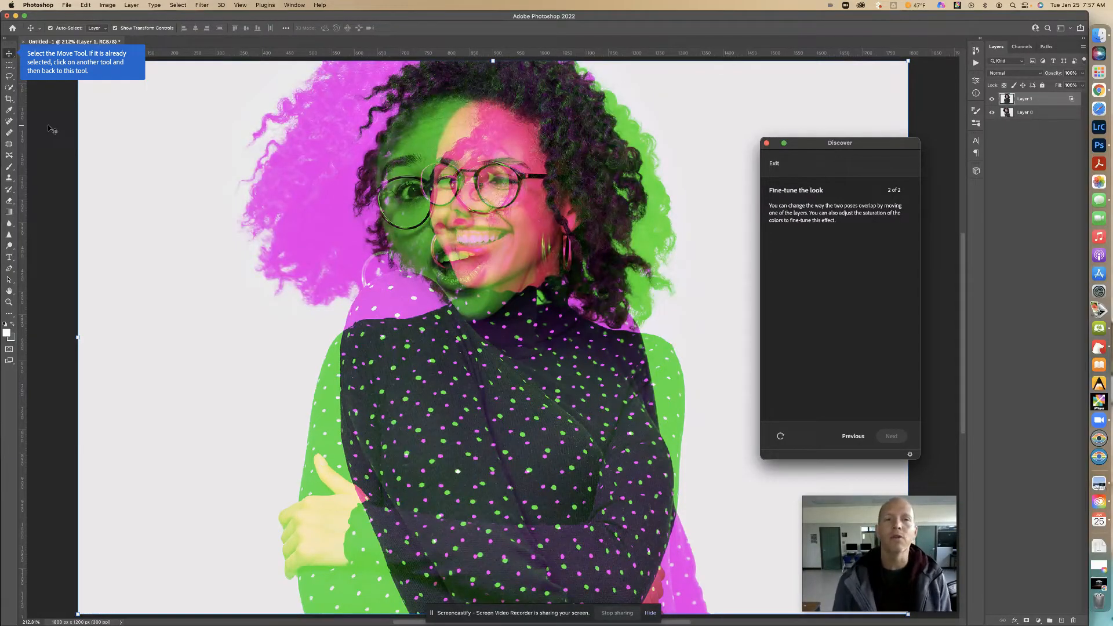
- Use the Move tool to shift Layer 1 horizontally to the right by about 200 pixels, then advance the tutorial
{"action": "left_click", "coordinate": [9, 54]}
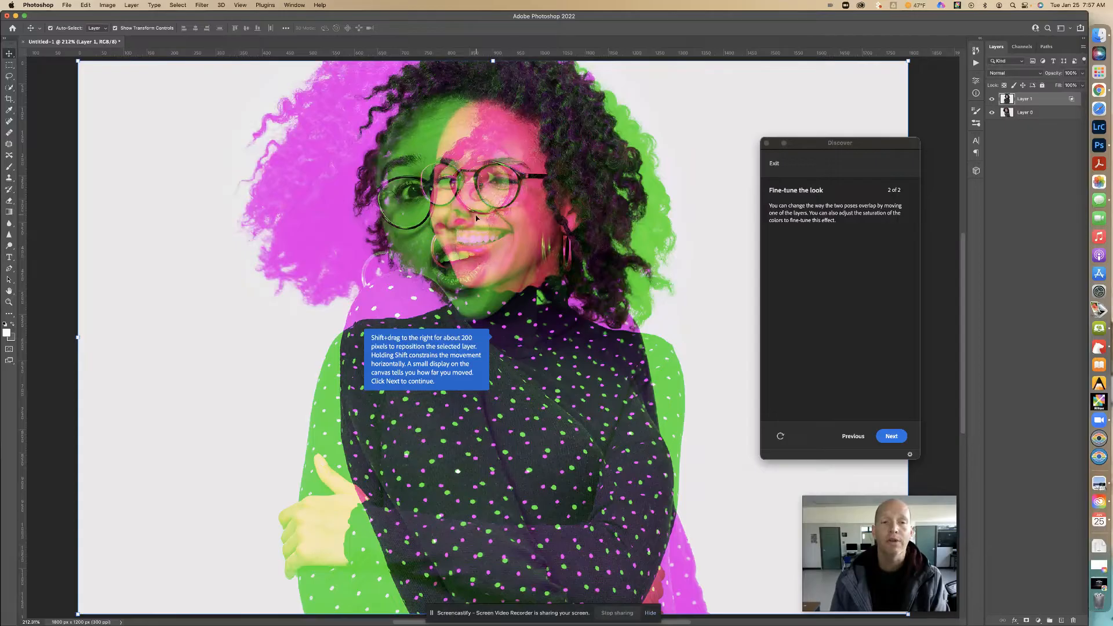
{"action": "left_click_drag", "start_coordinate": [469, 226], "coordinate": [564, 226]}
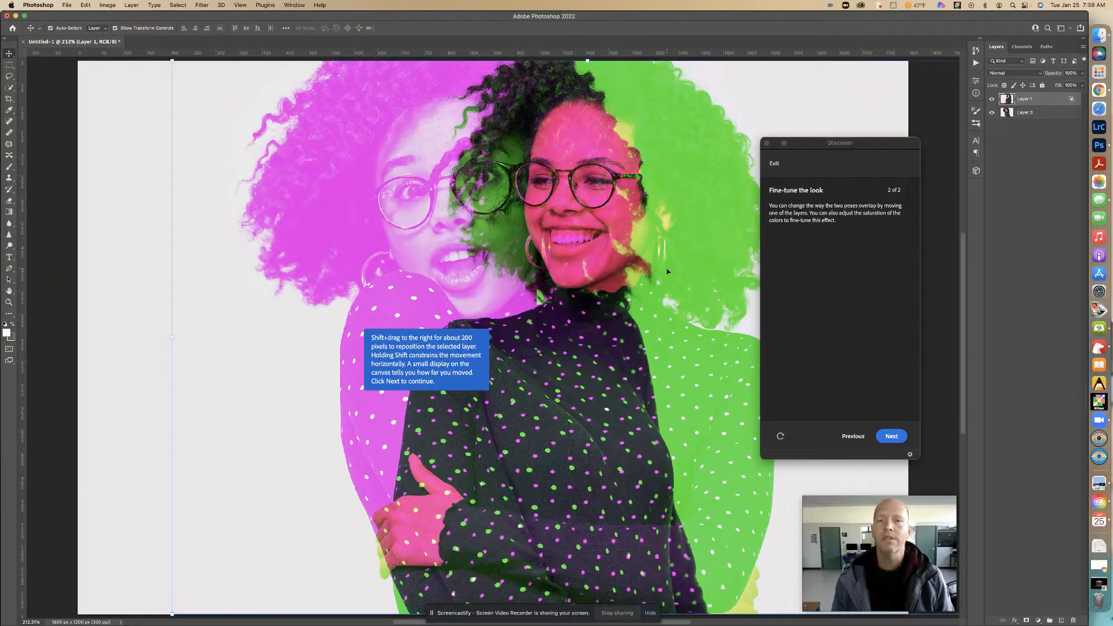
{"action": "left_click", "coordinate": [892, 437]}
{"action": "left_click", "coordinate": [892, 437]}
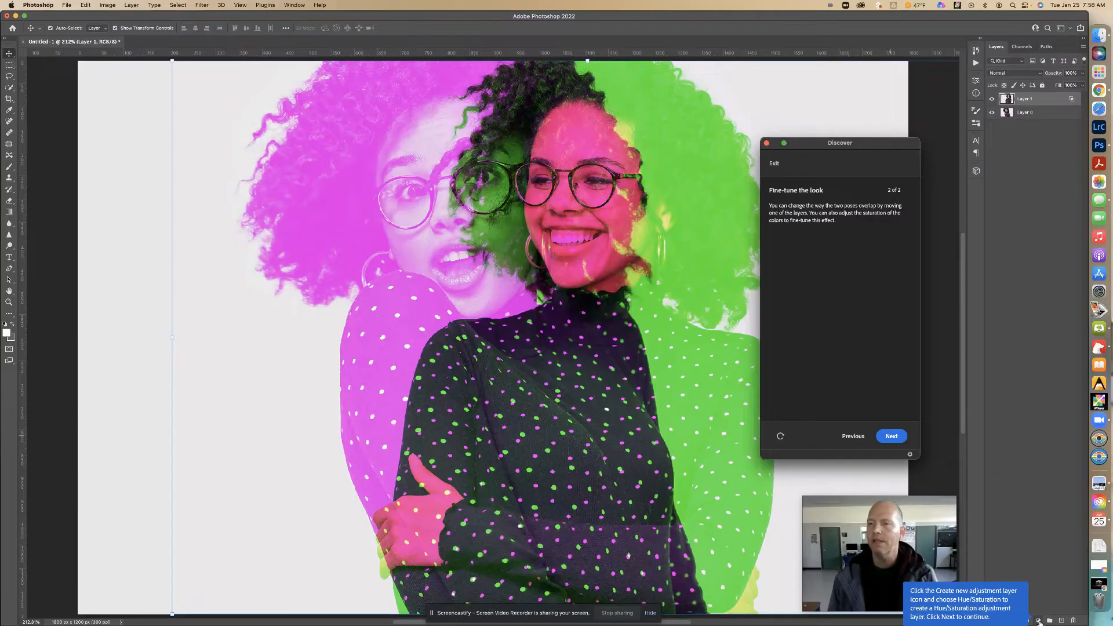
- Add a Hue/Saturation adjustment layer above Layer 1 and move the Discover panel clear of its properties
{"action": "left_click", "coordinate": [1039, 621]}
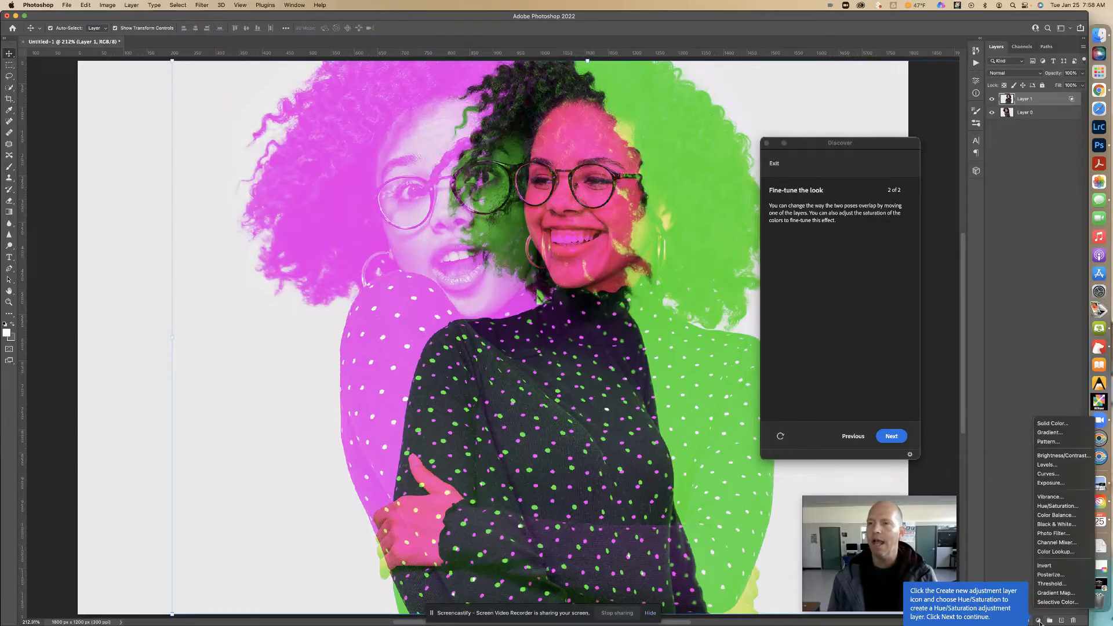
{"action": "left_click", "coordinate": [1069, 510]}
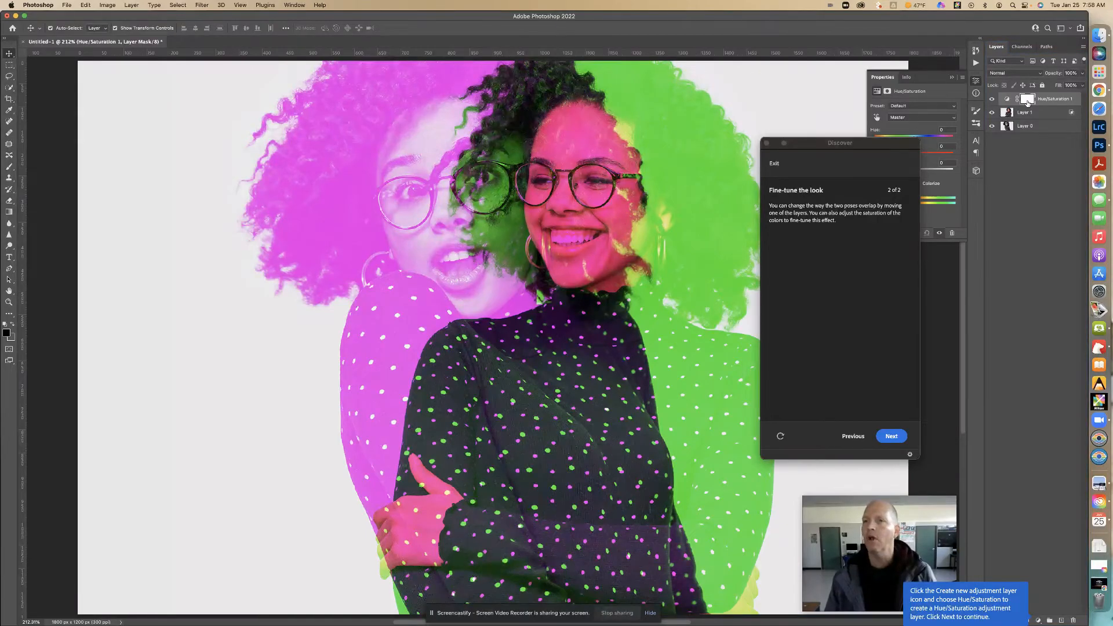
{"action": "left_click_drag", "start_coordinate": [884, 145], "coordinate": [212, 126]}
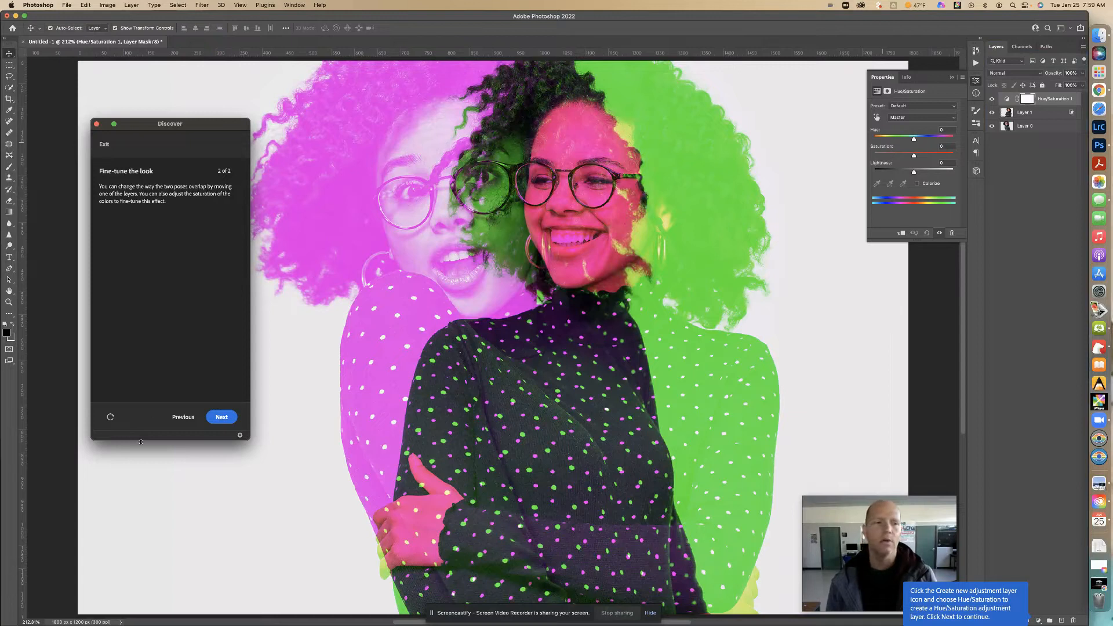
- Reduce the Hue/Saturation layer's saturation to -15 and advance the tutorial to its completion page
{"action": "left_click", "coordinate": [225, 419]}
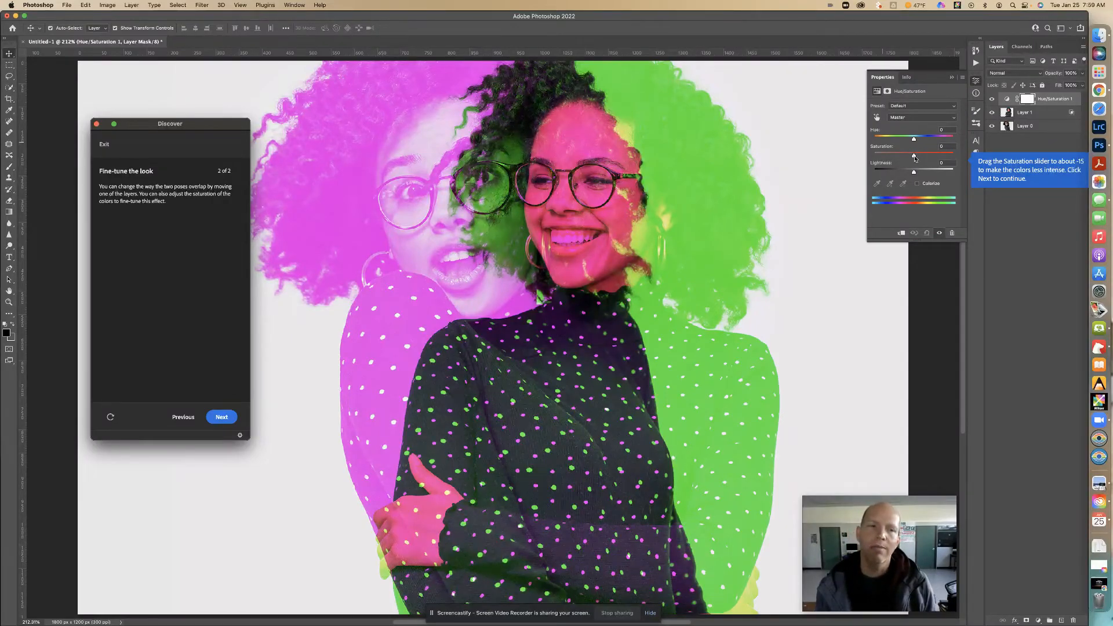
{"action": "left_click_drag", "start_coordinate": [915, 157], "coordinate": [908, 157]}
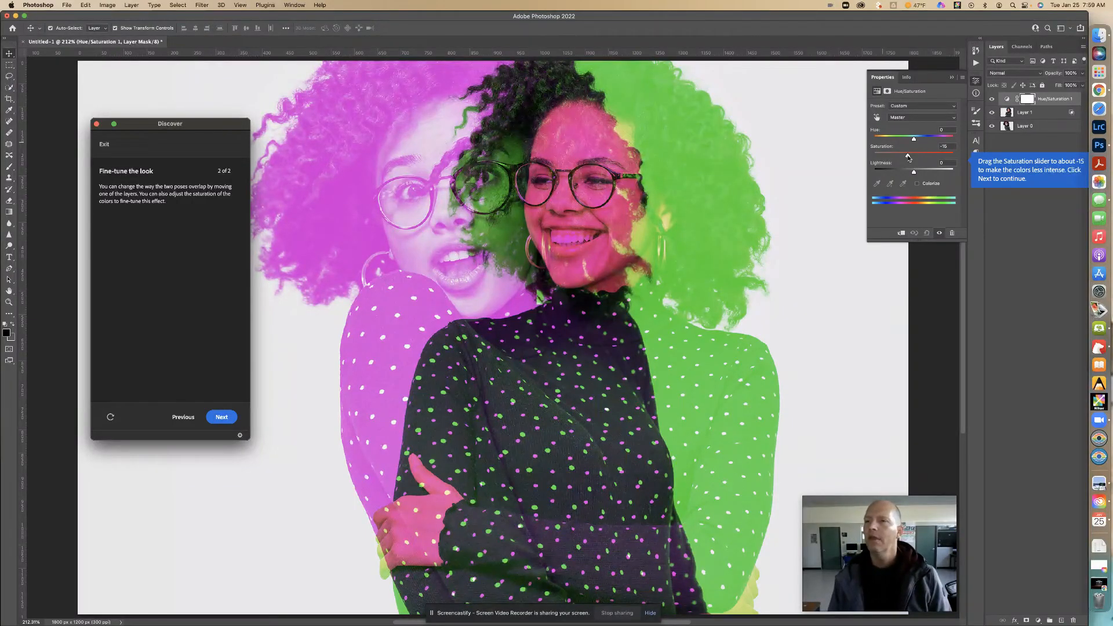
{"action": "left_click", "coordinate": [222, 419]}
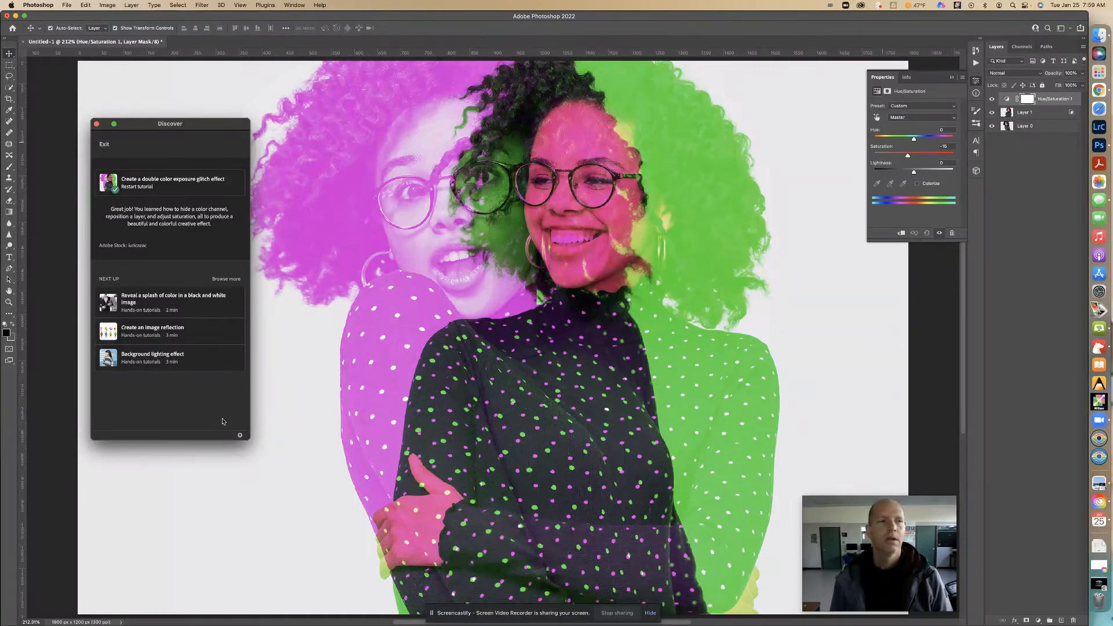
- Toggle the Hue/Saturation adjustment layer's visibility repeatedly to compare the image with and without the reduced saturation
{"action": "left_click", "coordinate": [992, 99]}
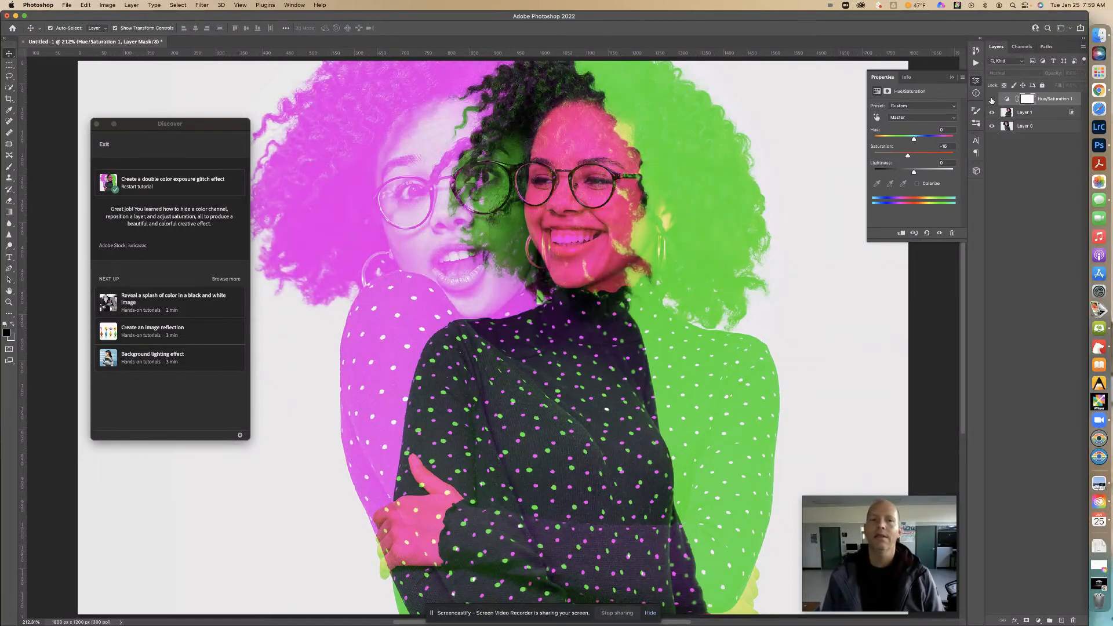
{"action": "left_click", "coordinate": [992, 100]}
{"action": "left_click", "coordinate": [991, 100]}
{"action": "left_click", "coordinate": [992, 100]}
{"action": "left_click", "coordinate": [991, 100]}
{"action": "left_click", "coordinate": [992, 100]}
{"action": "left_click", "coordinate": [992, 100]}
{"action": "left_click", "coordinate": [991, 100]}
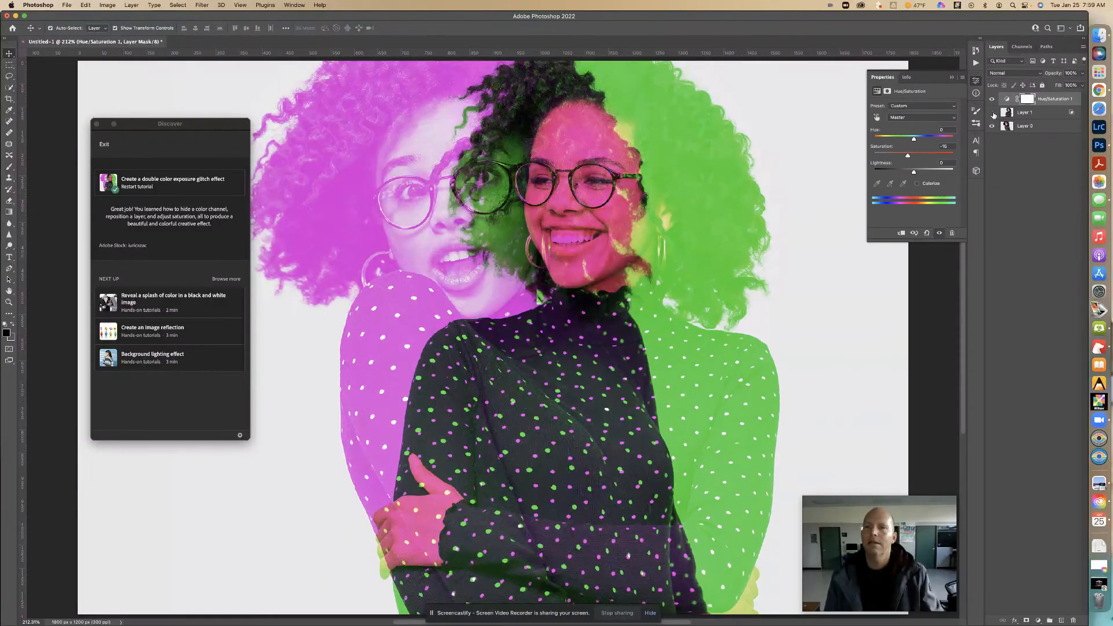
- Hide Layer 1 and the Hue/Saturation layer to inspect the base portrait, and restore both layers' visibility
{"action": "left_click", "coordinate": [993, 113]}
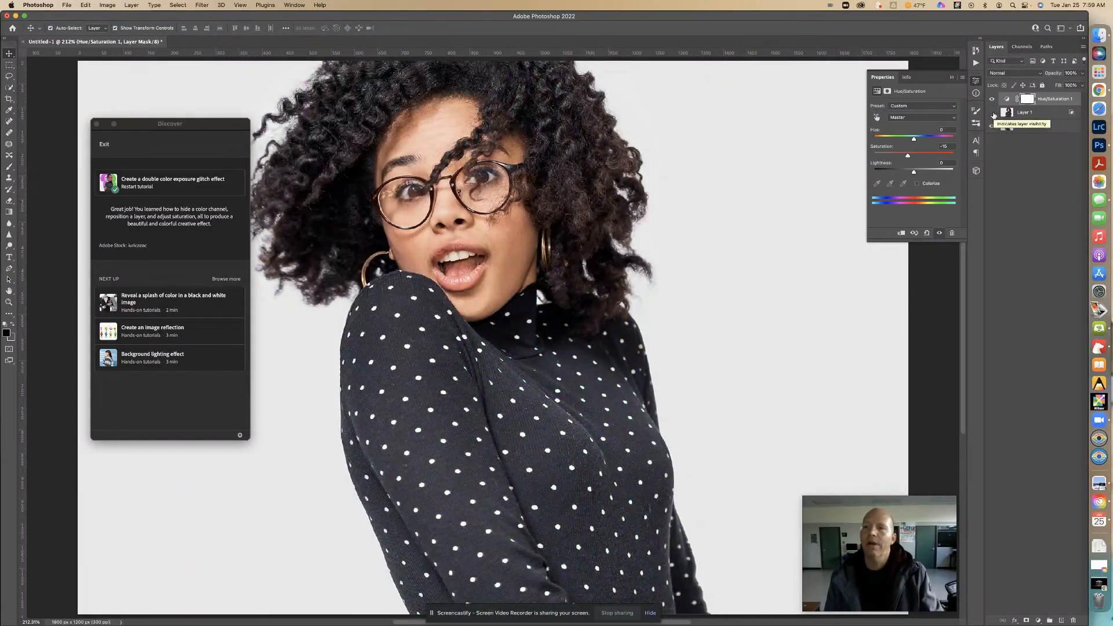
{"action": "left_click", "coordinate": [992, 101]}
{"action": "left_click", "coordinate": [992, 100]}
{"action": "left_click", "coordinate": [992, 101]}
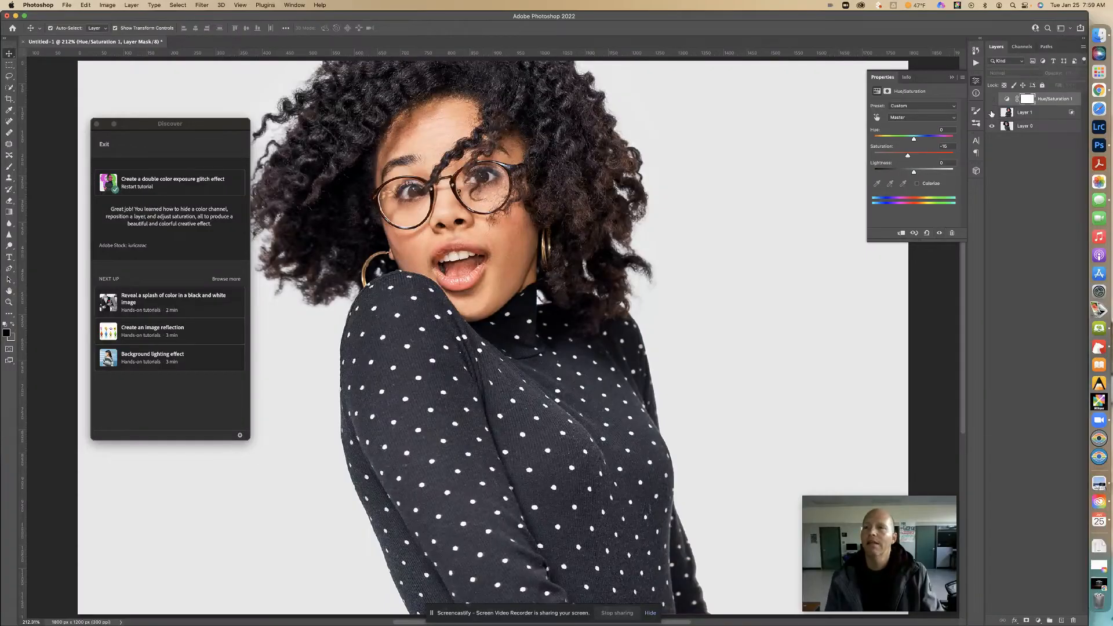
{"action": "left_click", "coordinate": [992, 113]}
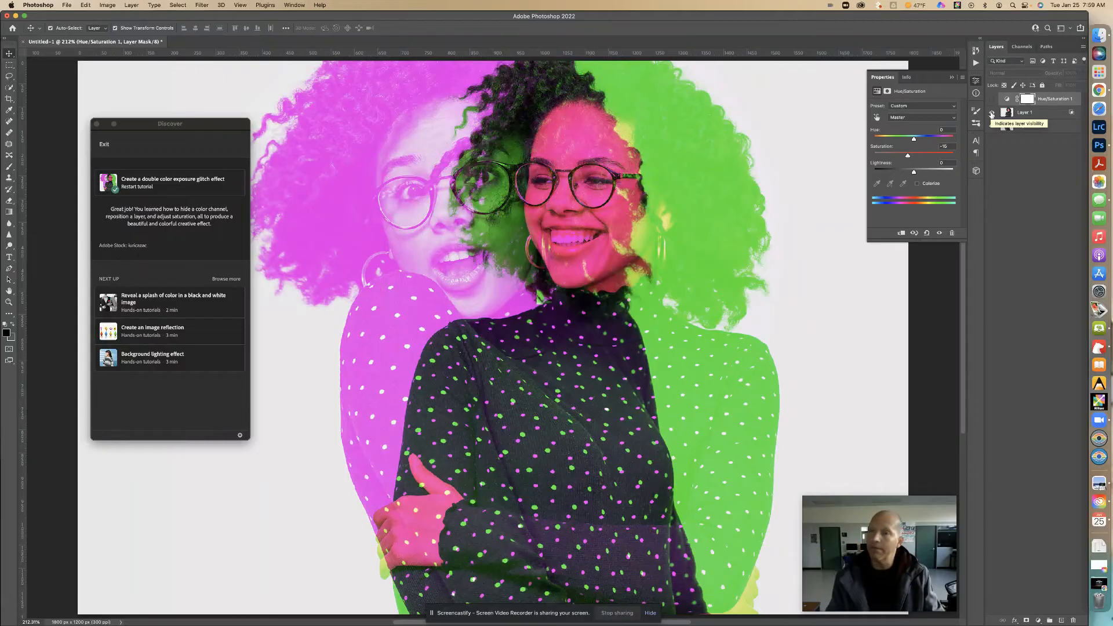
{"action": "left_click", "coordinate": [992, 99]}
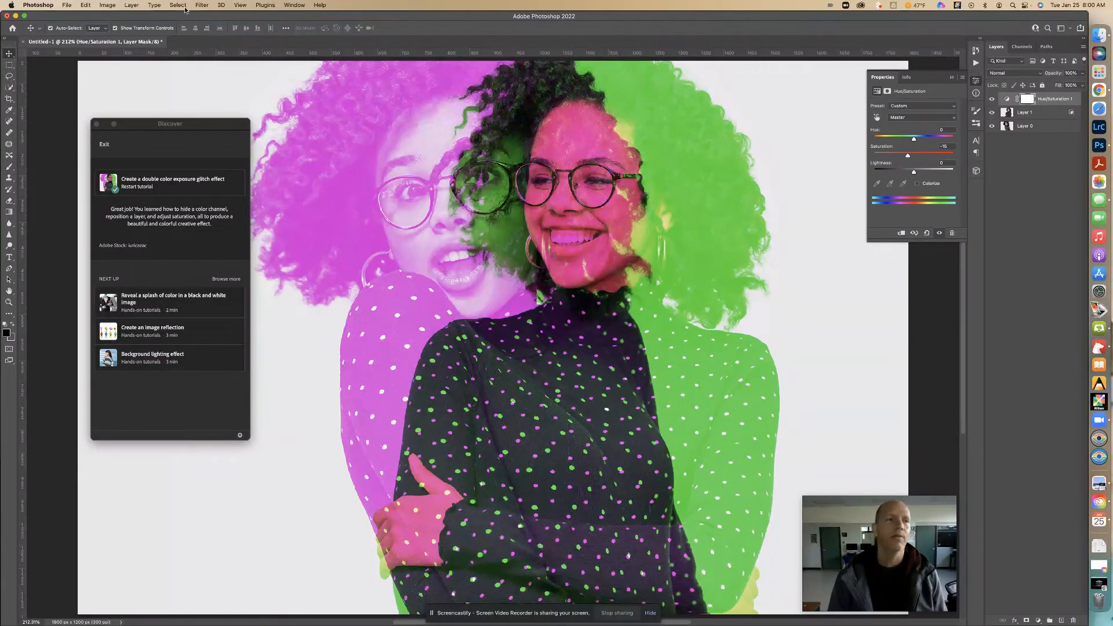
- Start saving a copy of the document on the computer in the Downloads folder, with JPEG as the format
{"action": "left_click", "coordinate": [68, 6]}
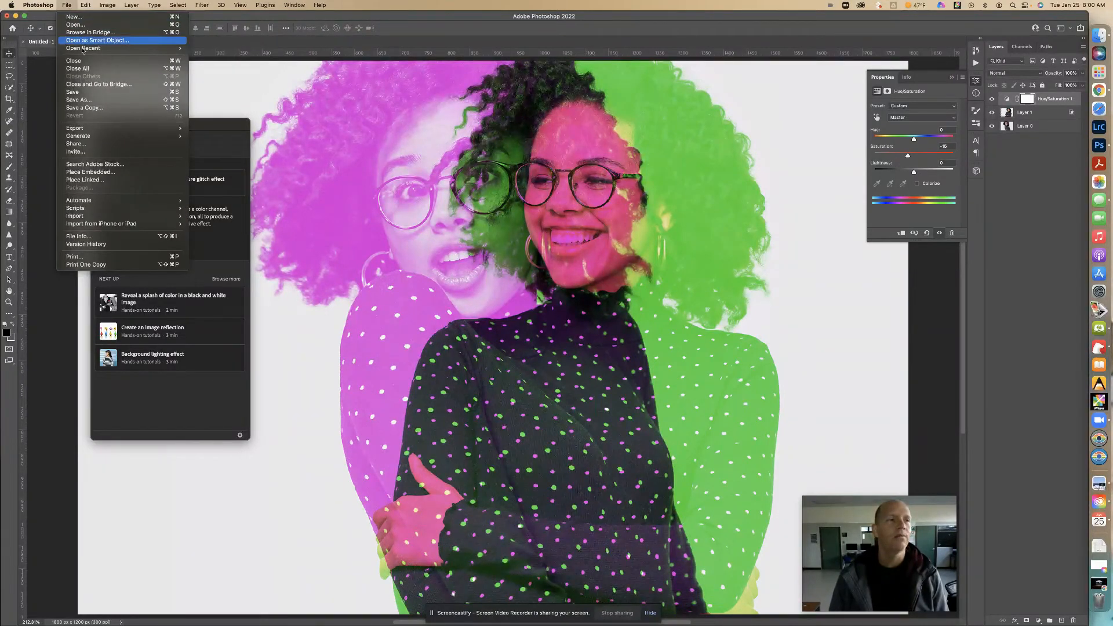
{"action": "left_click", "coordinate": [107, 108]}
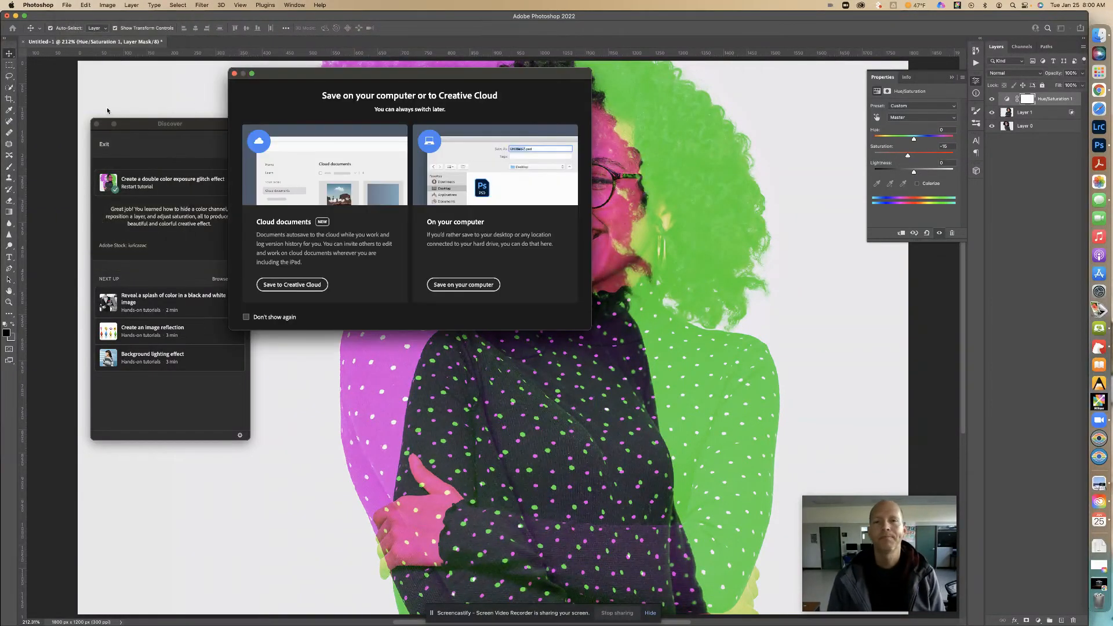
{"action": "left_click", "coordinate": [463, 284]}
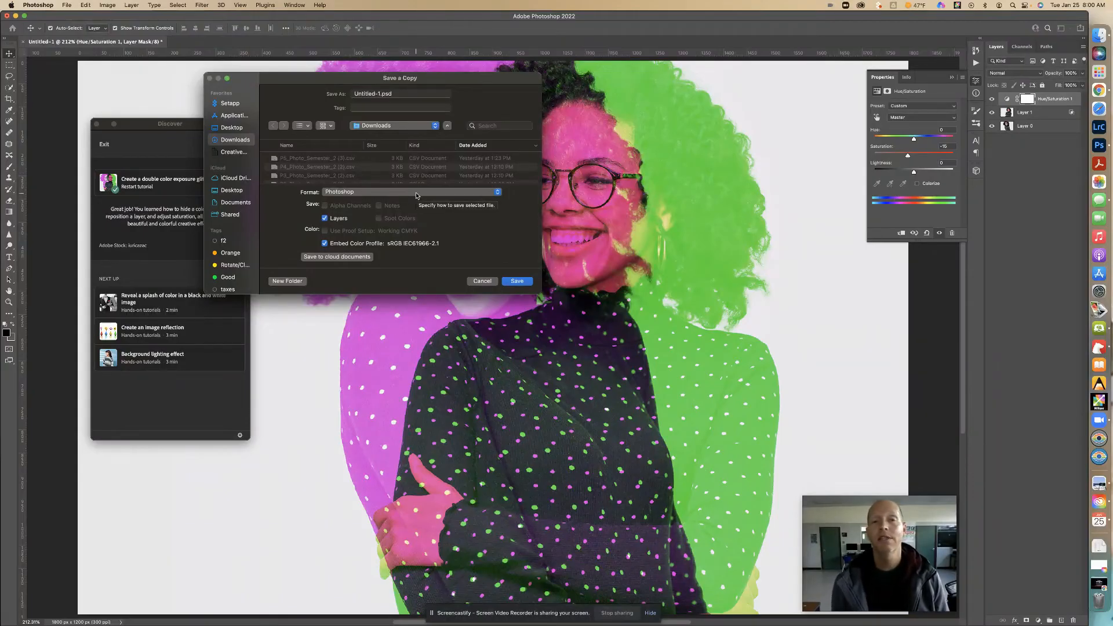
{"action": "left_click_drag", "start_coordinate": [422, 81], "coordinate": [551, 90]}
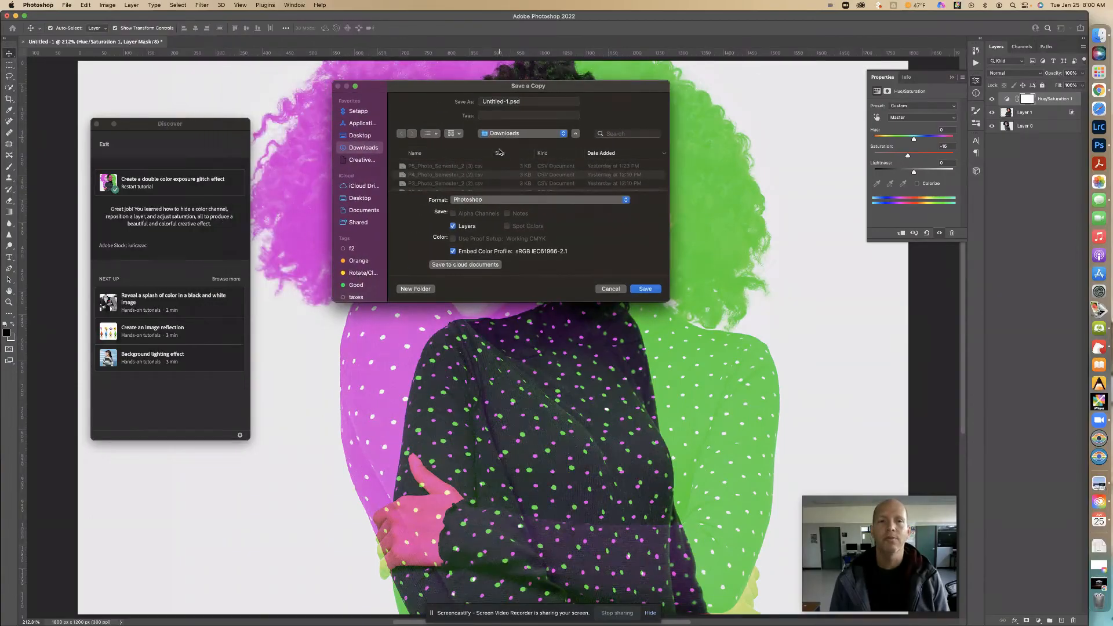
{"action": "left_click", "coordinate": [492, 200]}
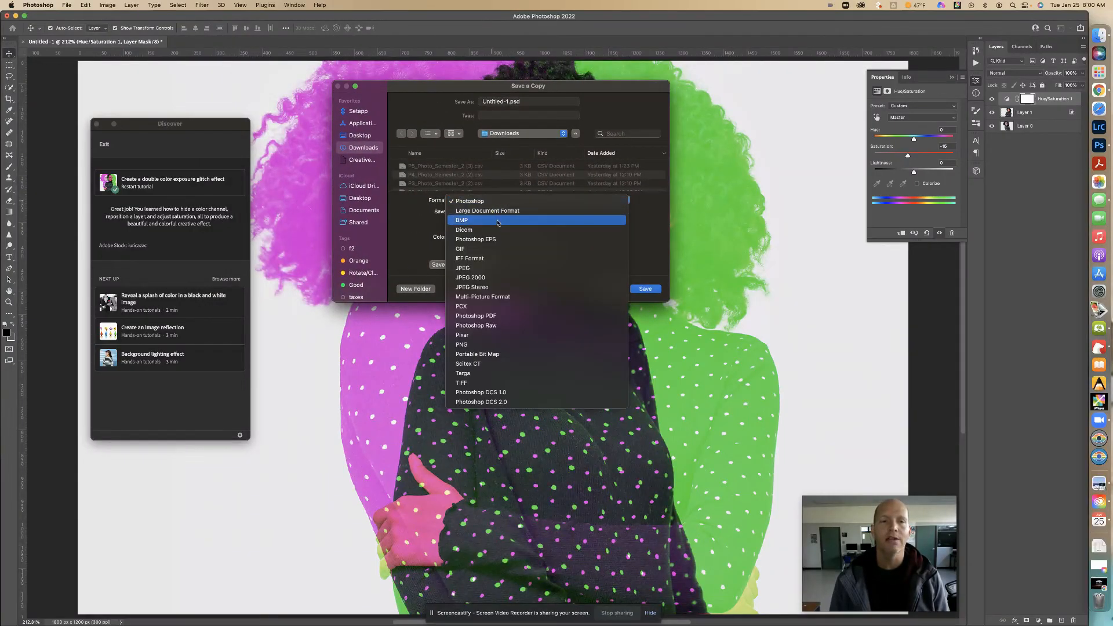
{"action": "left_click", "coordinate": [492, 268]}
- Name the JPEG copy Create_a_Double_Color_Exposure_Glitch_Effect, keeping the .jpg extension
{"action": "left_click", "coordinate": [508, 102]}
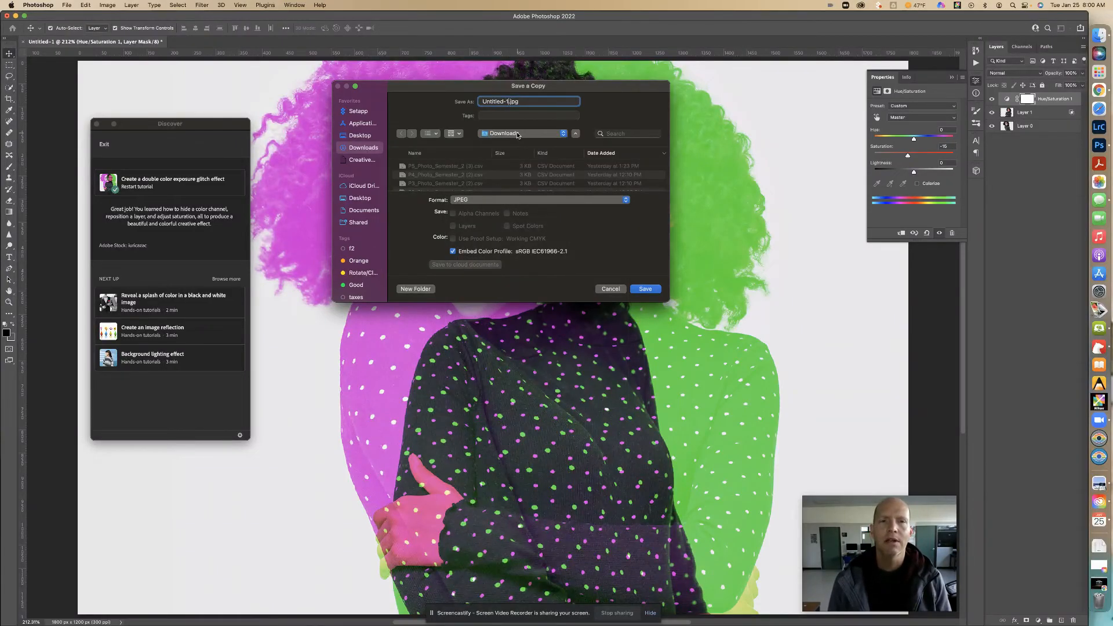
{"action": "key", "text": "BackSpace"}
{"action": "key", "text": "BackSpace"}
{"action": "key", "text": "BackSpace"}
{"action": "key", "text": "BackSpace"}
{"action": "key", "text": "BackSpace"}
{"action": "key", "text": "BackSpace"}
{"action": "key", "text": "BackSpace"}
{"action": "key", "text": "BackSpace"}
{"action": "key", "text": "BackSpace"}
{"action": "key", "text": "BackSpace"}
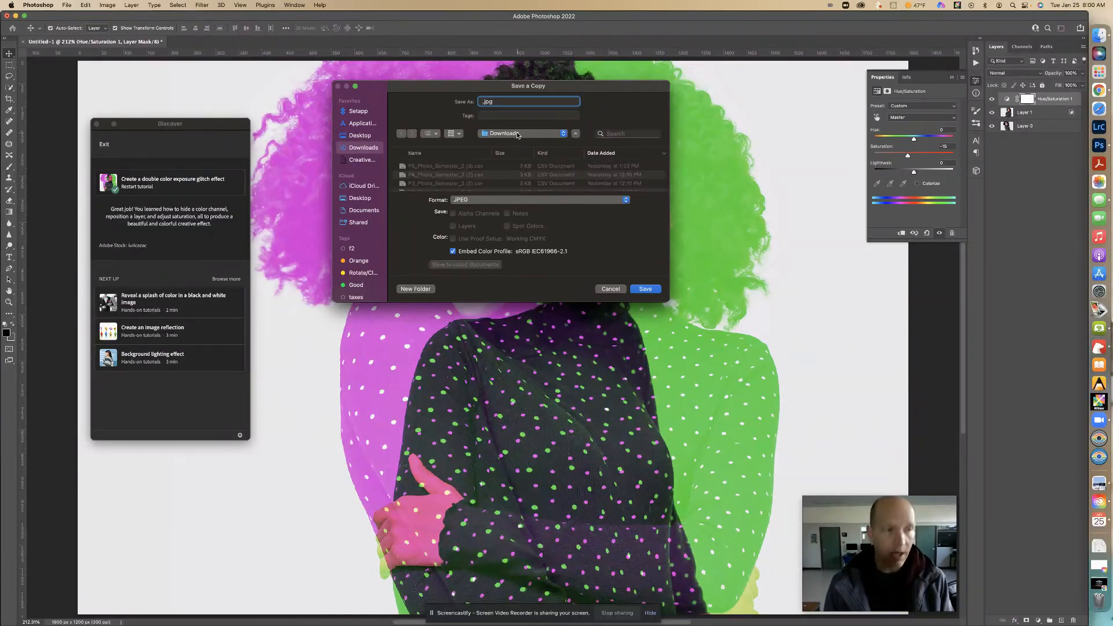
{"action": "type", "text": "Create"}
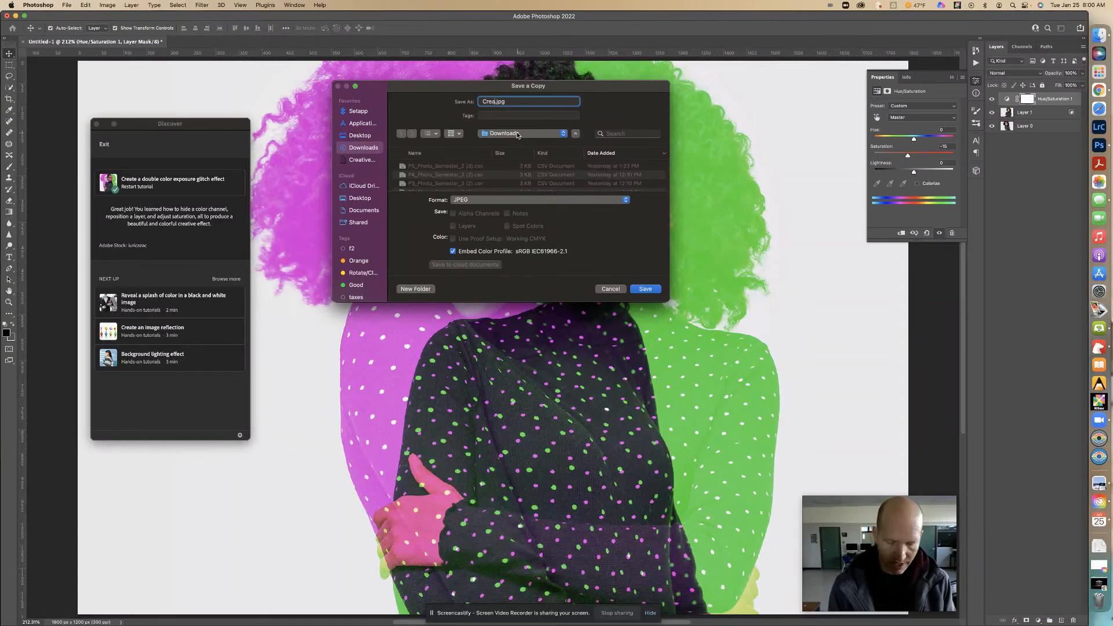
{"action": "type", "text": "_a_Double"}
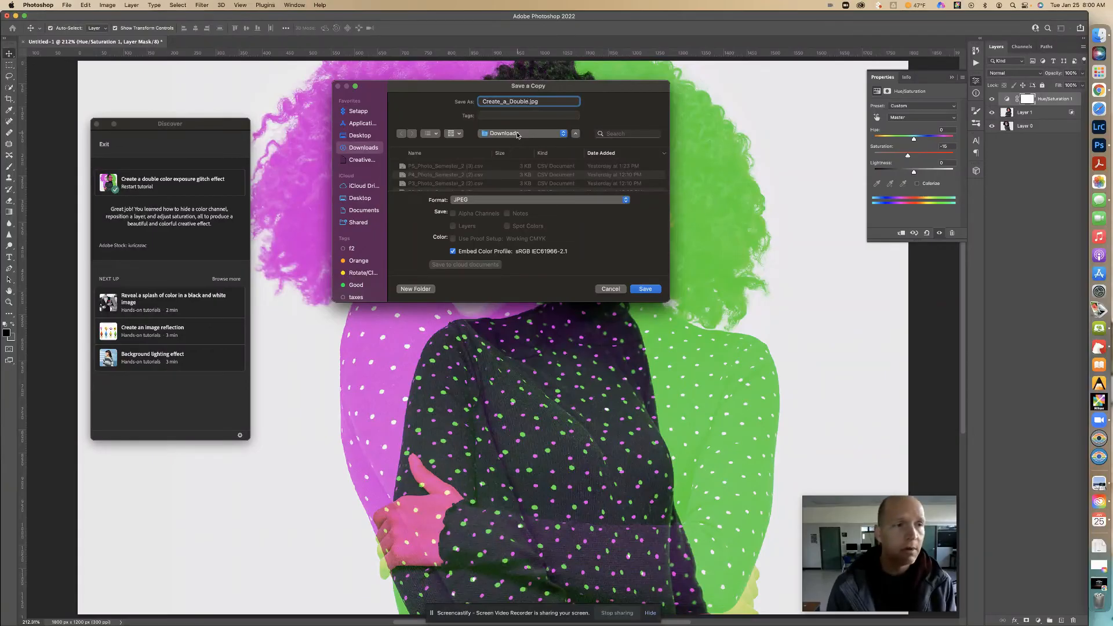
{"action": "type", "text": "_Co"}
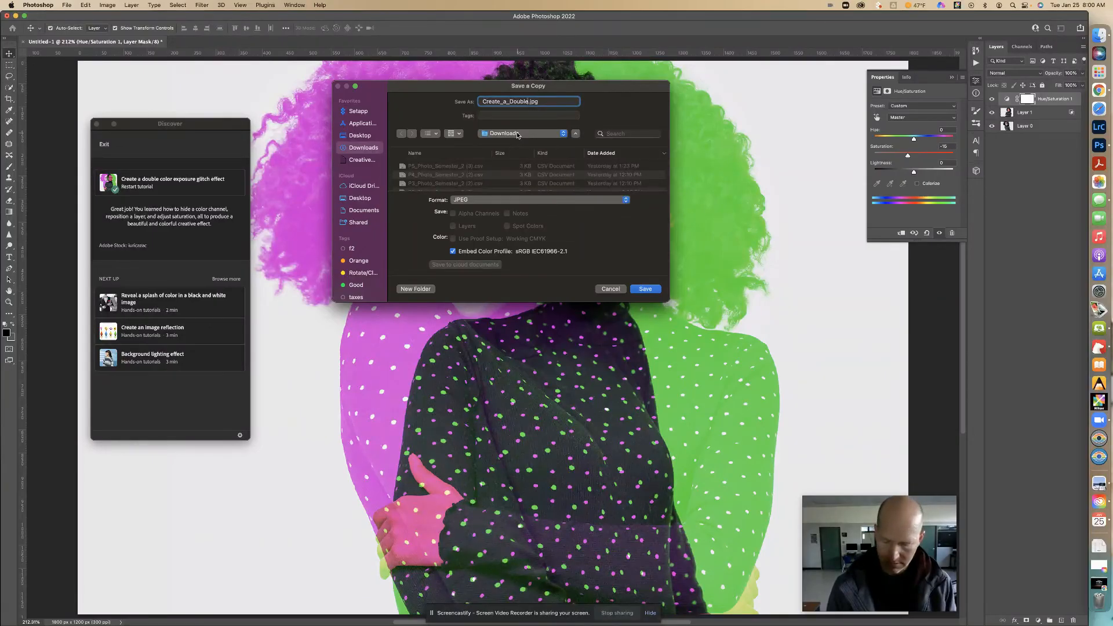
{"action": "type", "text": "lor"}
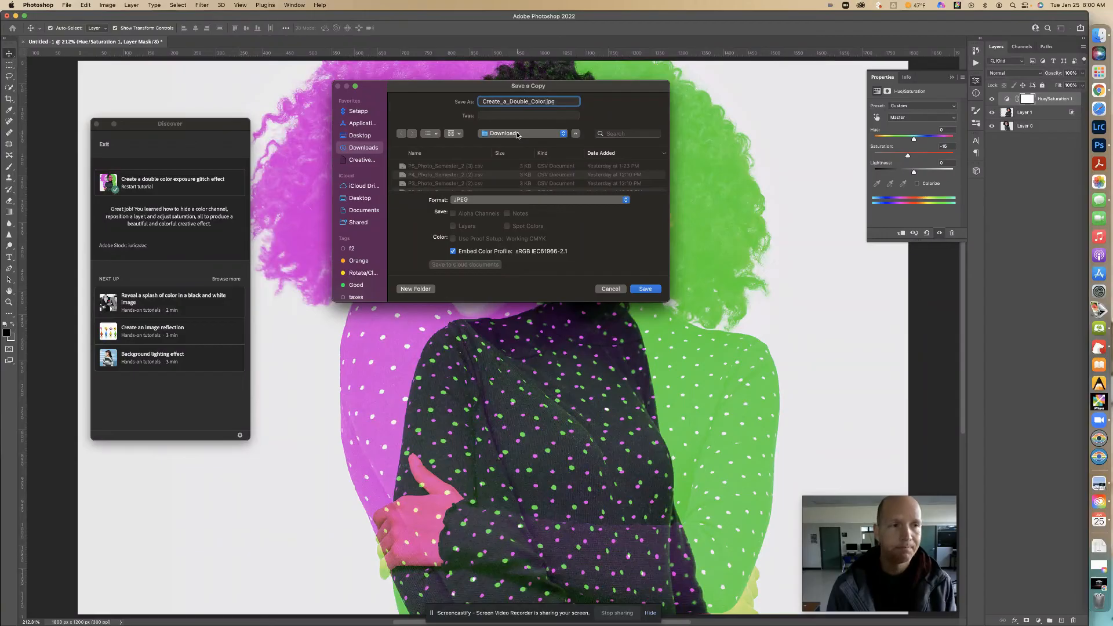
{"action": "type", "text": "_Exposure_"}
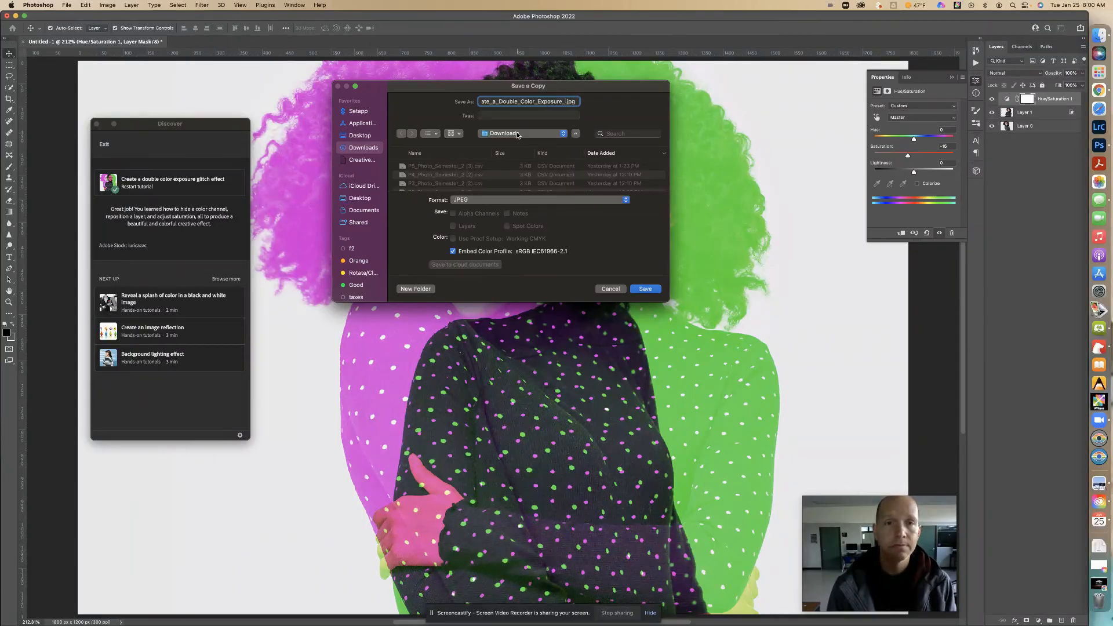
{"action": "type", "text": "Glitch"}
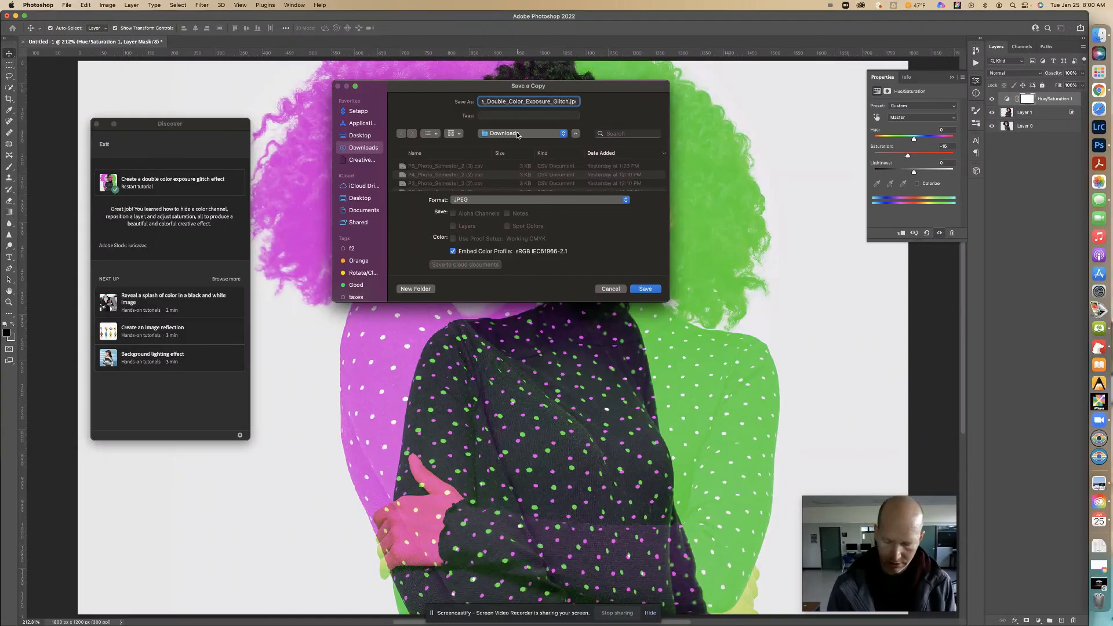
{"action": "type", "text": "_Effect"}
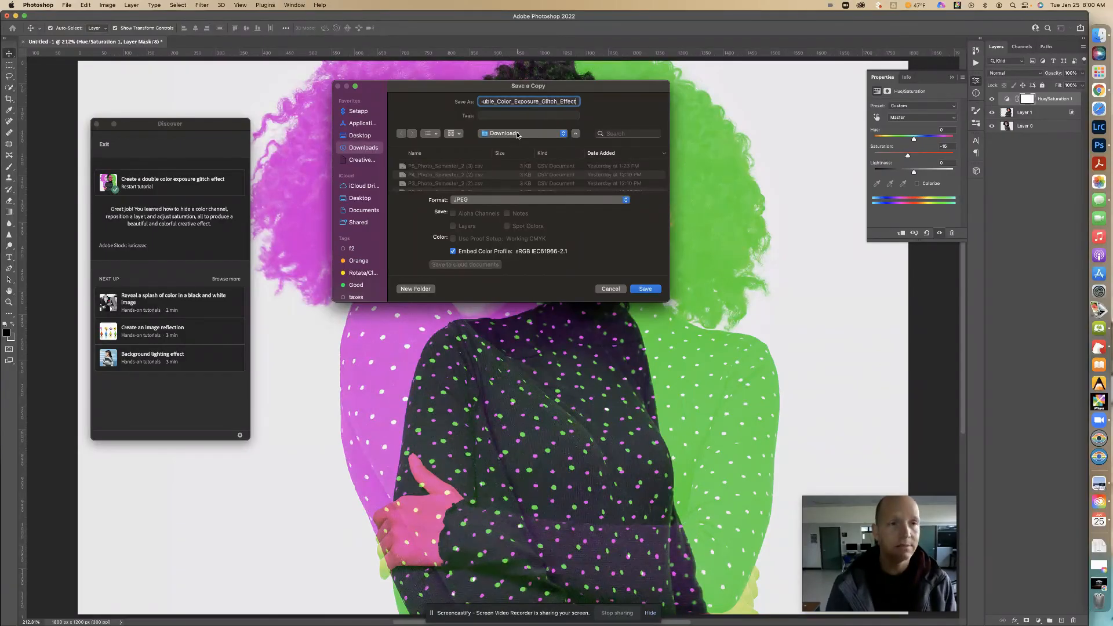
- Prefix the file name with the author's first and last name, each followed by an underscore, and save the JPEG at Medium quality 6
{"action": "left_click_drag", "start_coordinate": [550, 102], "coordinate": [585, 105]}
{"action": "left_click", "coordinate": [572, 102]}
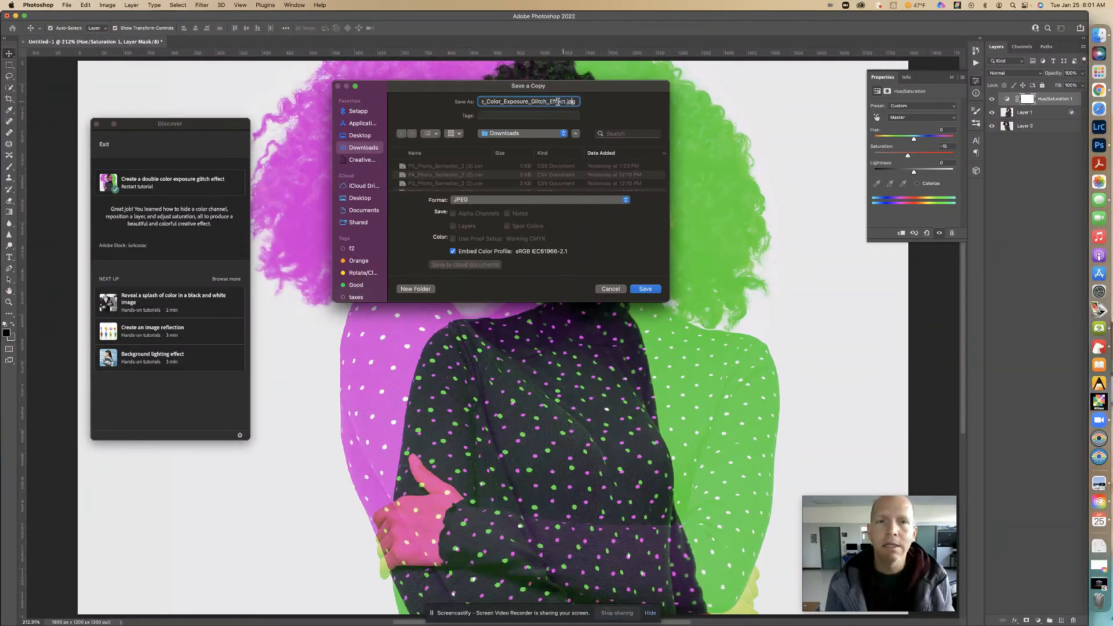
{"action": "left_click_drag", "start_coordinate": [490, 101], "coordinate": [483, 100]}
{"action": "left_click", "coordinate": [484, 101]}
{"action": "type", "text": "Matt"}
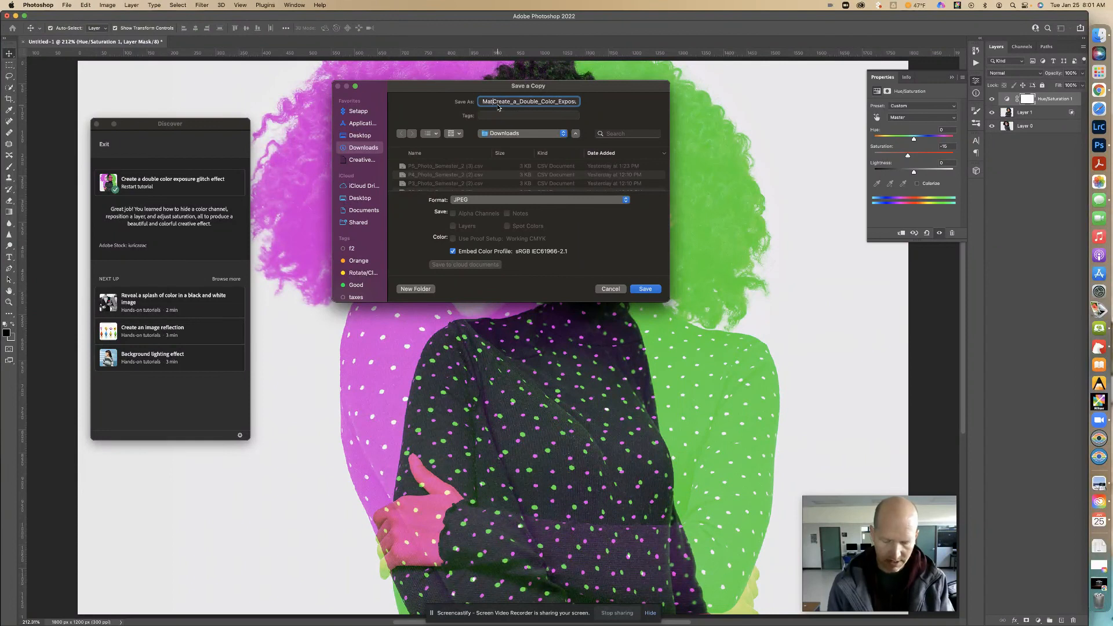
{"action": "type", "text": "_"}
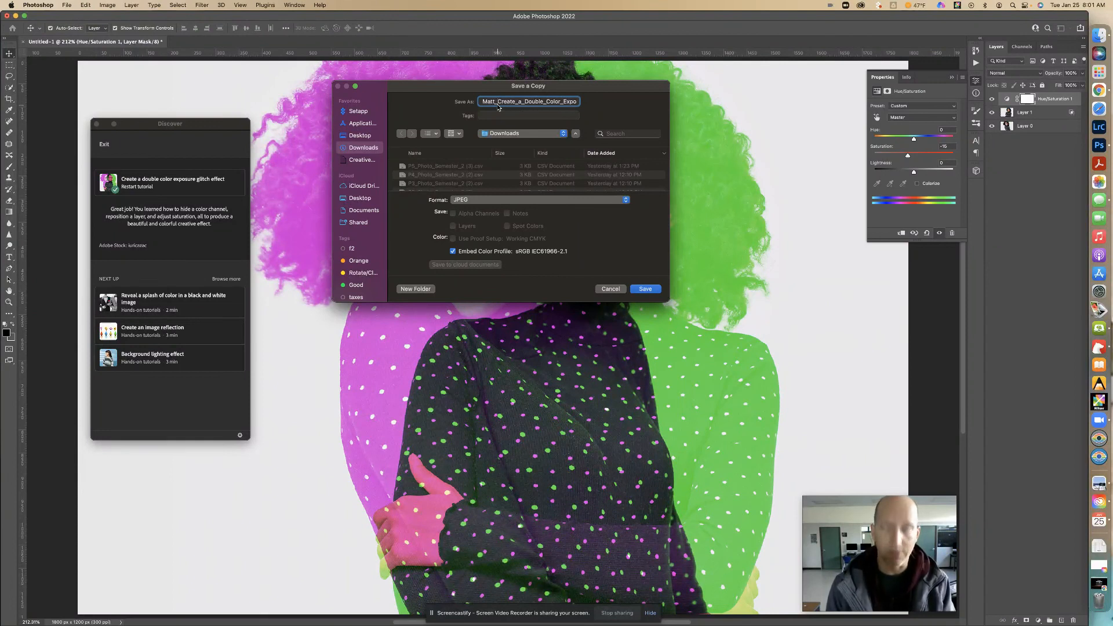
{"action": "type", "text": "George_"}
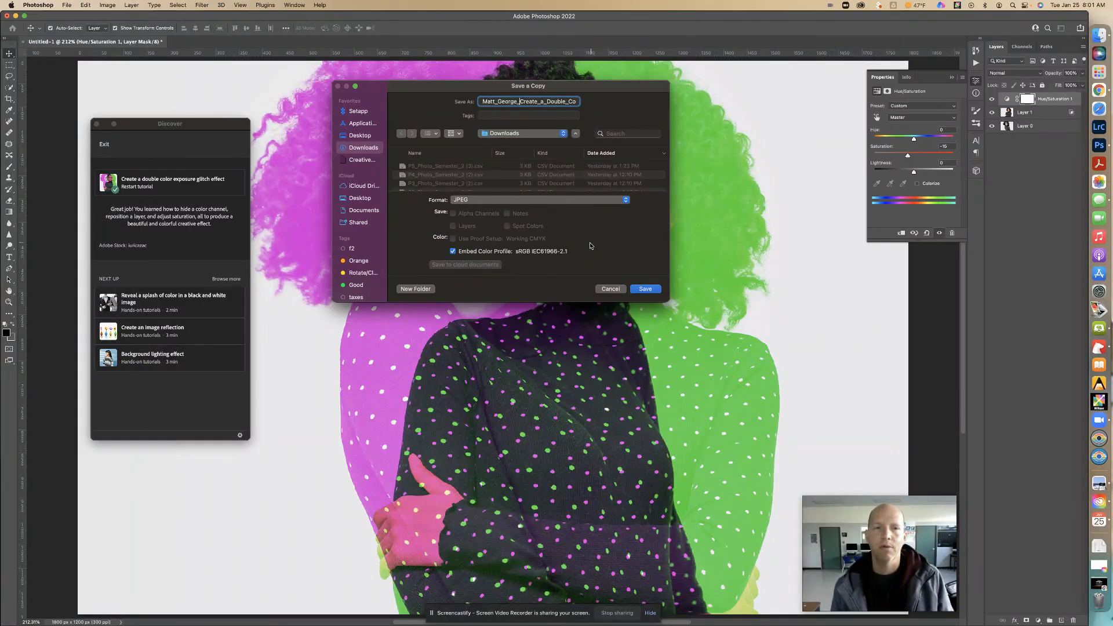
{"action": "left_click", "coordinate": [642, 289]}
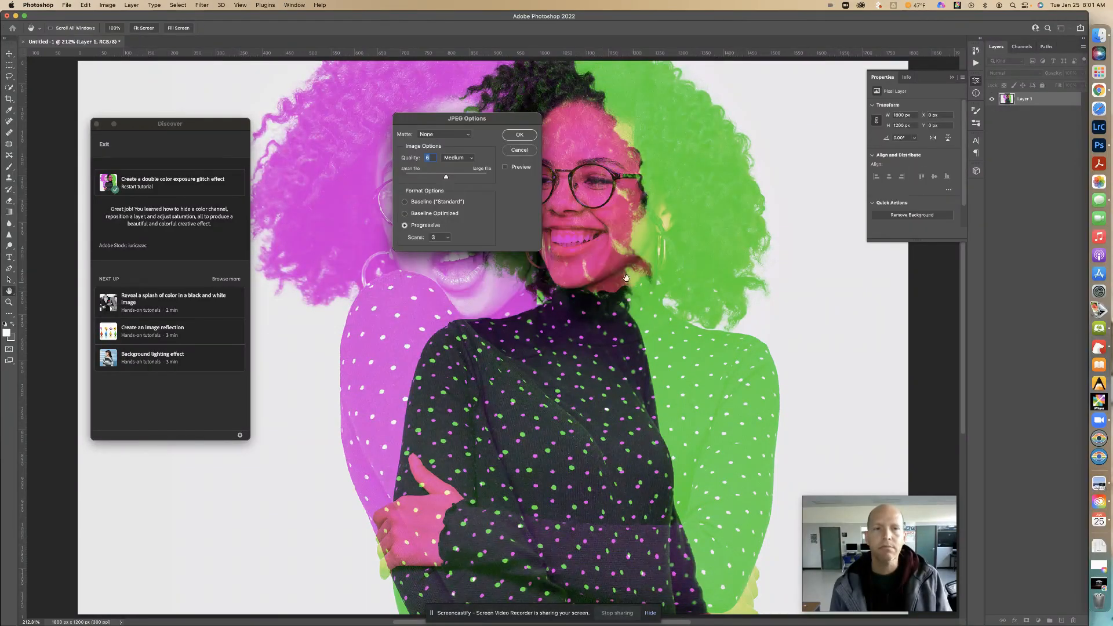
{"action": "left_click", "coordinate": [516, 135]}
- Switch to Google Chrome with a new browser tab
{"action": "left_click", "coordinate": [1098, 91]}
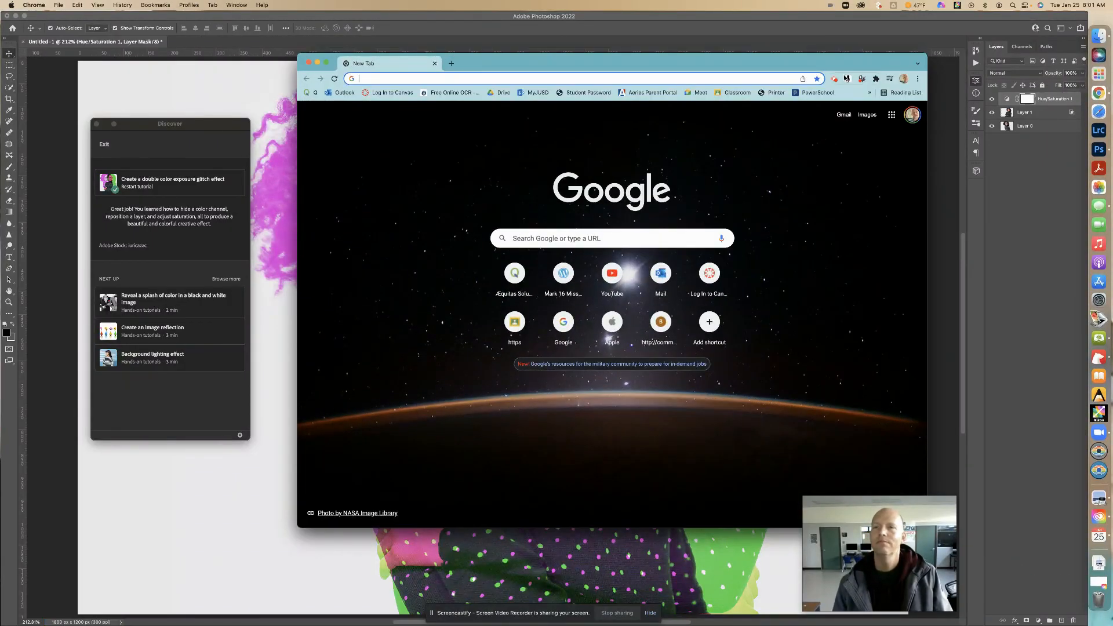